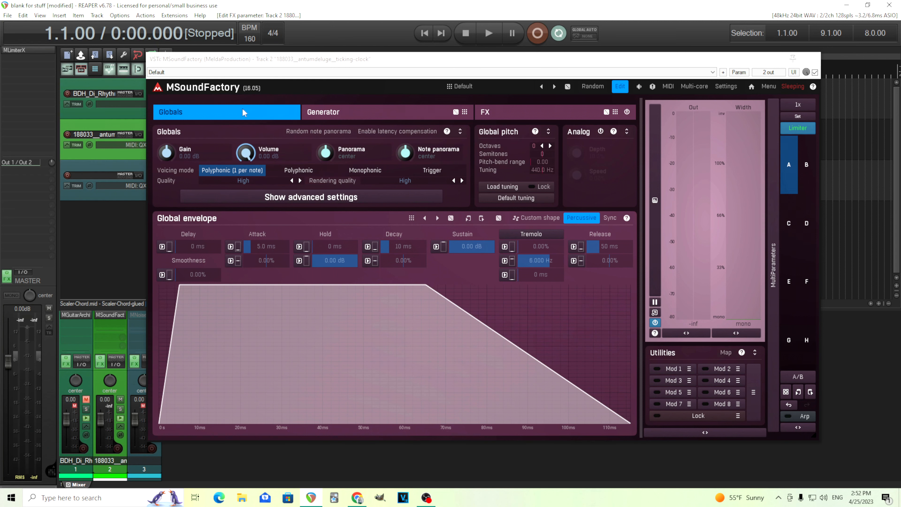
Review the Generator's Oscillator settings in preset slot A and play back its sound
click(330, 115)
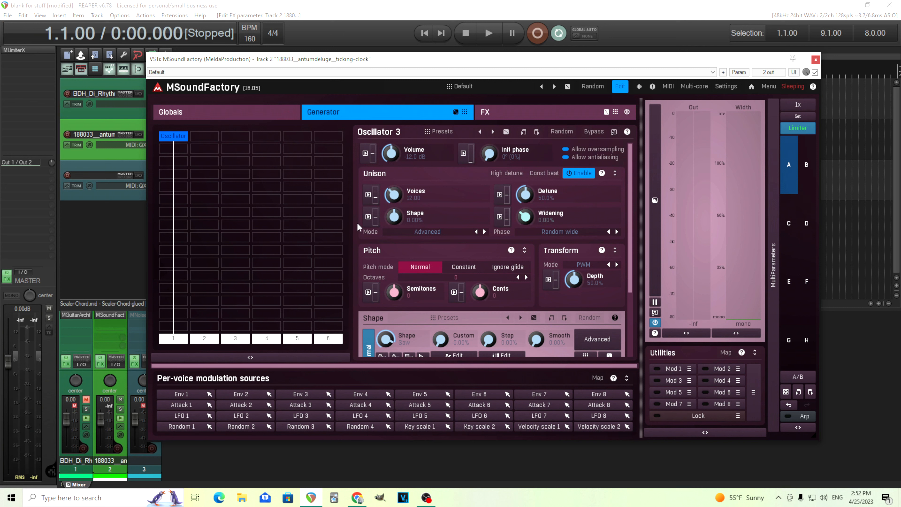
mouse_move(635, 277)
mouse_down()
mouse_move(637, 342)
mouse_move(637, 264)
mouse_up()
click(489, 33)
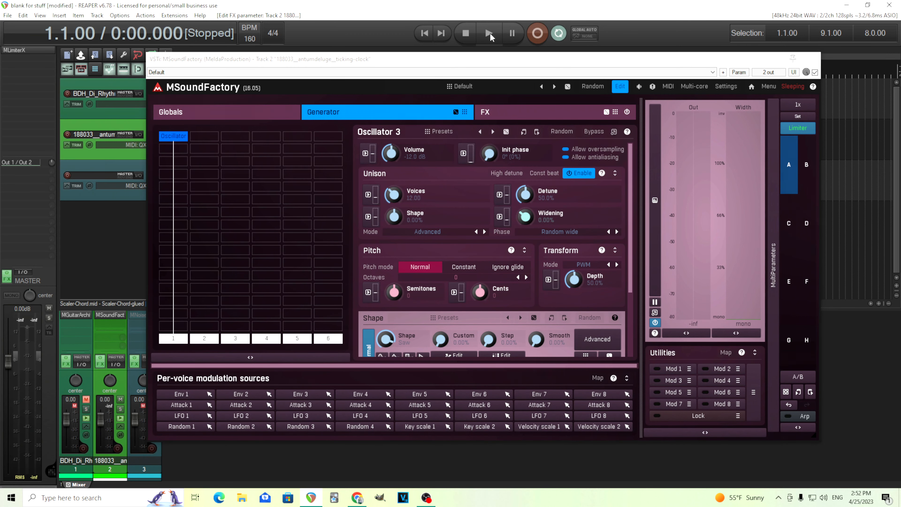
click(466, 33)
Switch to preset slot B and set the global envelope's attack to 5 ms and sustain to 0 dB
click(802, 172)
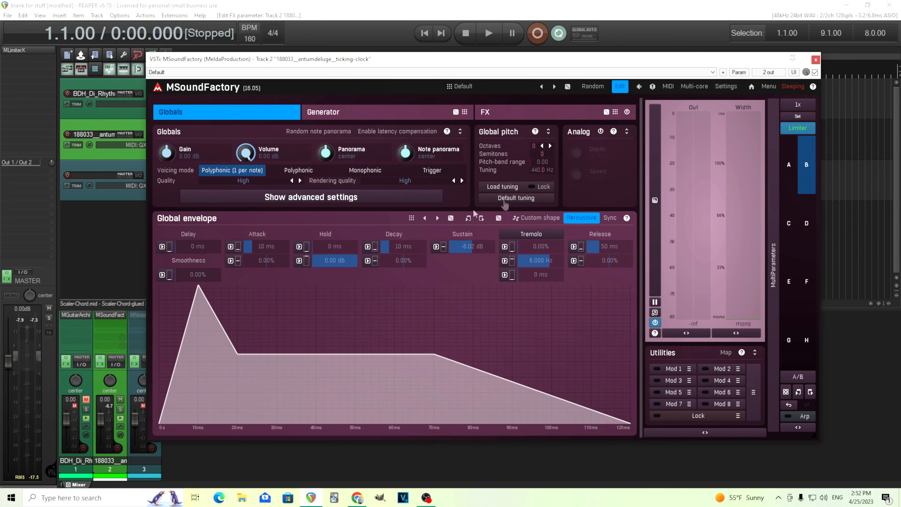
click(265, 246)
click(240, 310)
click(247, 458)
drag(468, 248, 468, 216)
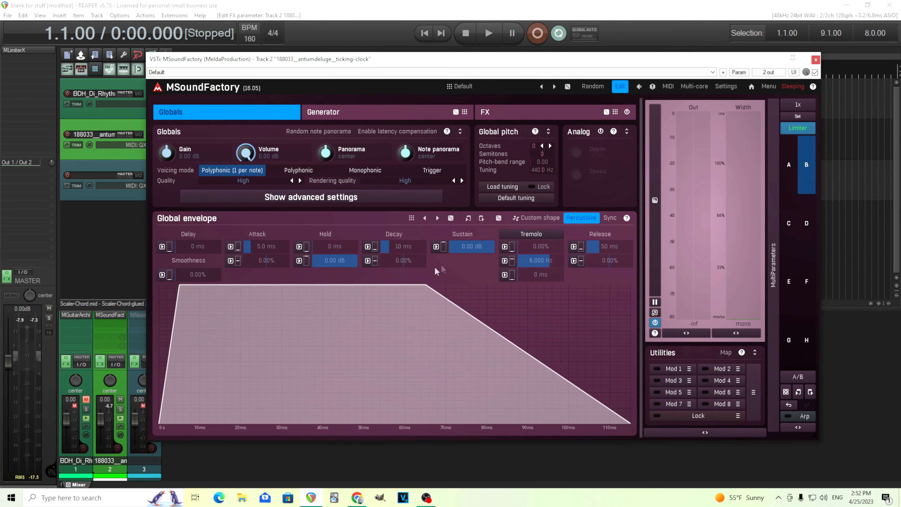
Add an Oscillator to the Generator's first column with a sine shape and octaves at -1, and audition it
click(396, 115)
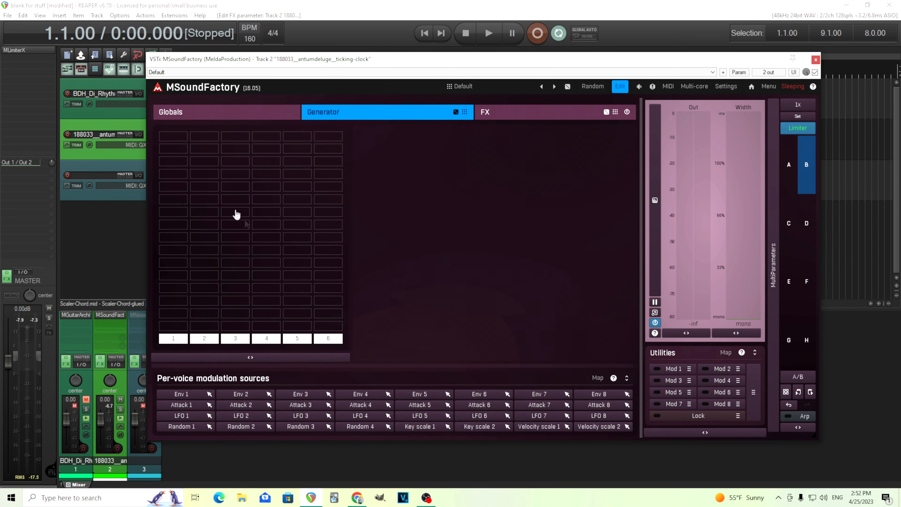
click(175, 137)
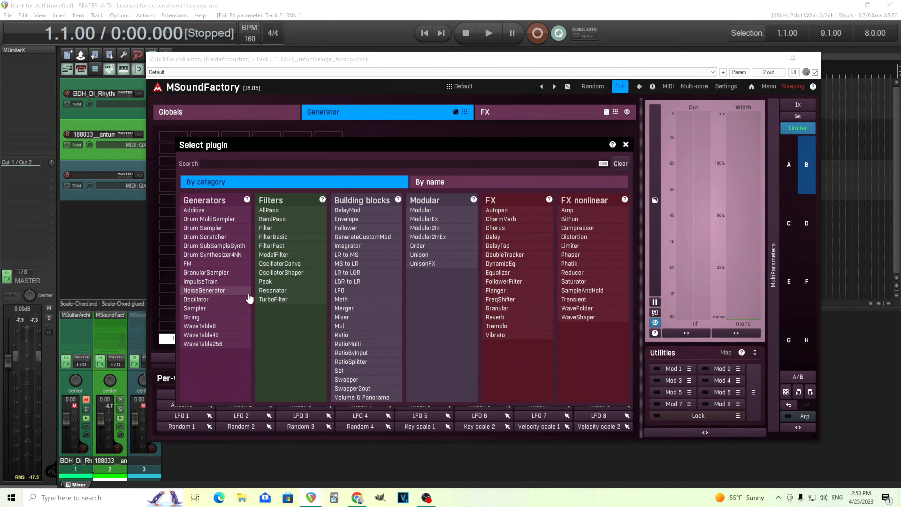
click(244, 299)
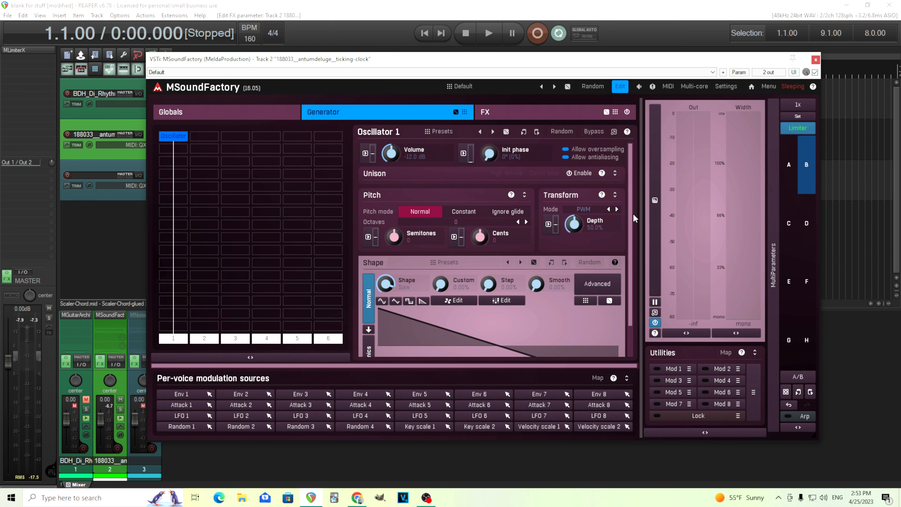
drag(630, 210, 636, 249)
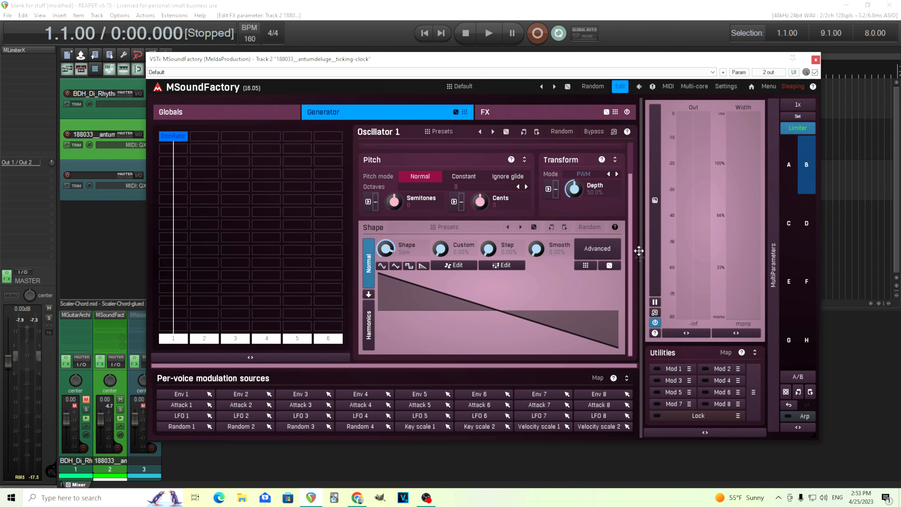
click(381, 266)
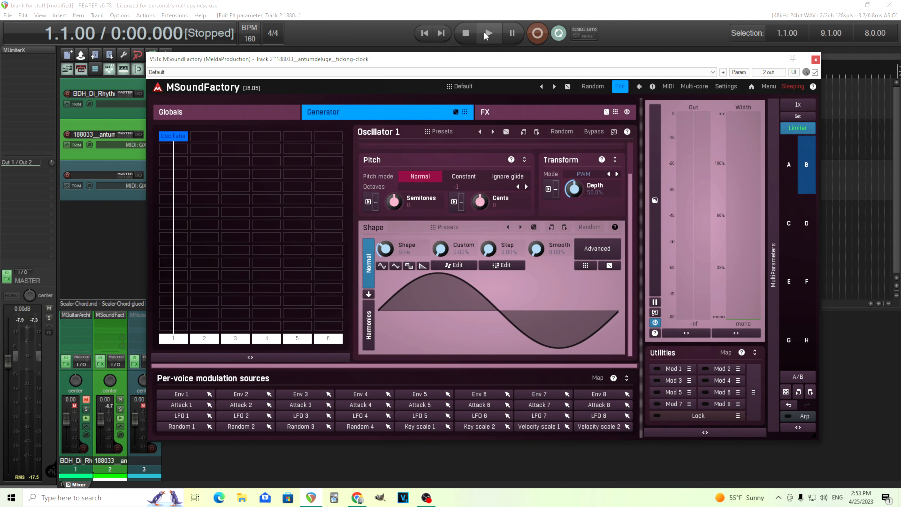
click(486, 34)
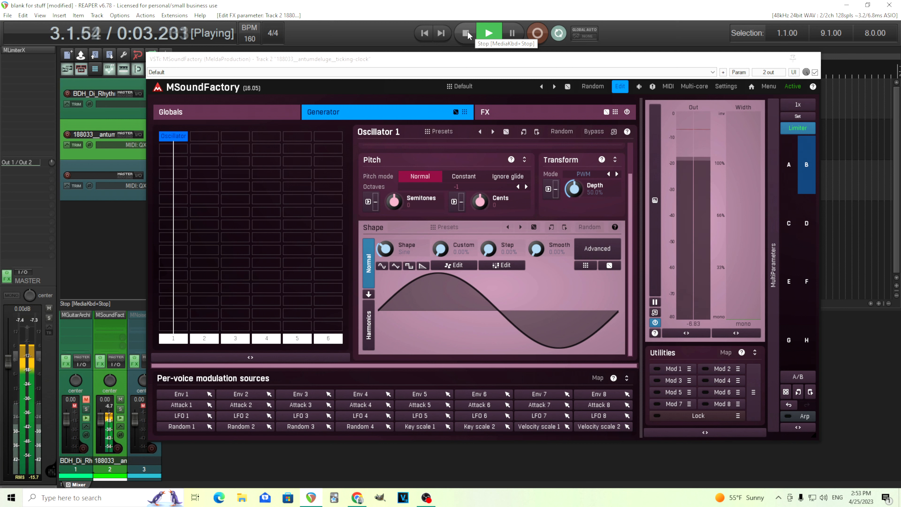
click(467, 34)
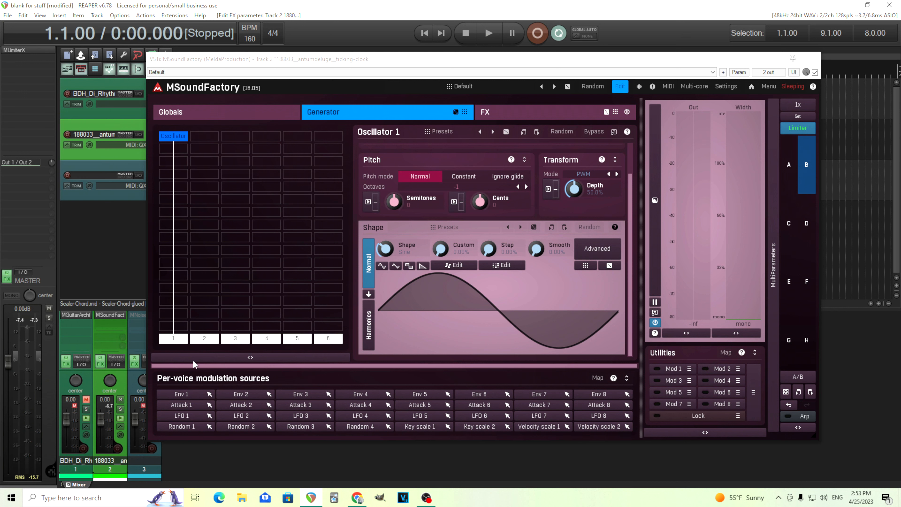
Disable the Generator's first column and add an Oscillator in the top slot of the second column
click(211, 140)
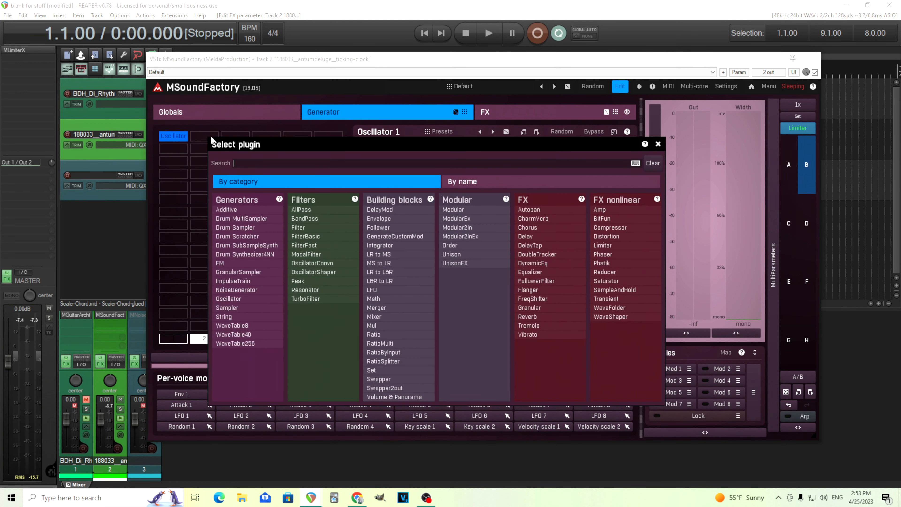
click(261, 299)
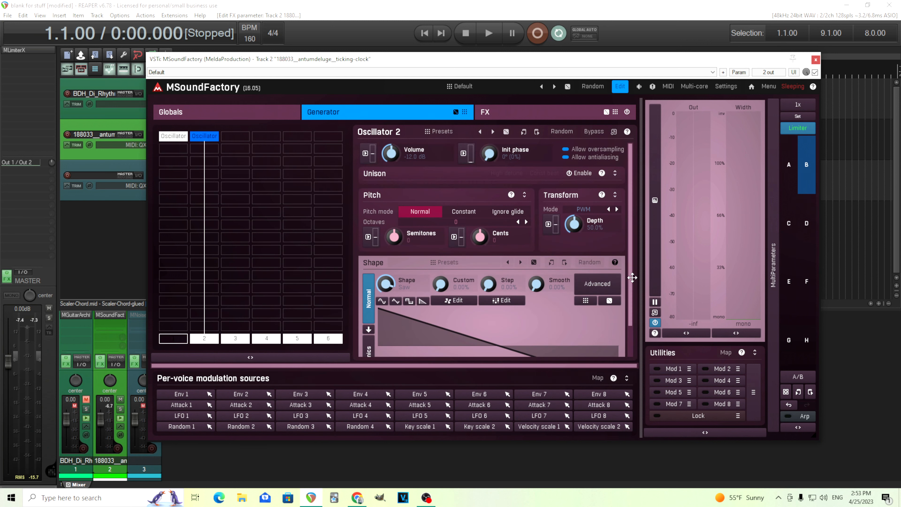
scroll(635, 288, down, 1)
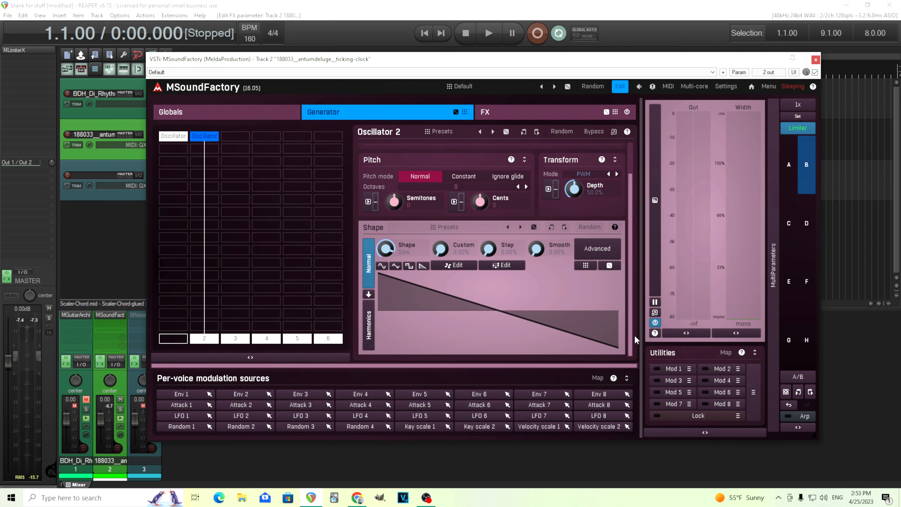
Enable unison on Oscillator 2 and set its voices to 8
scroll(524, 217, up, 3)
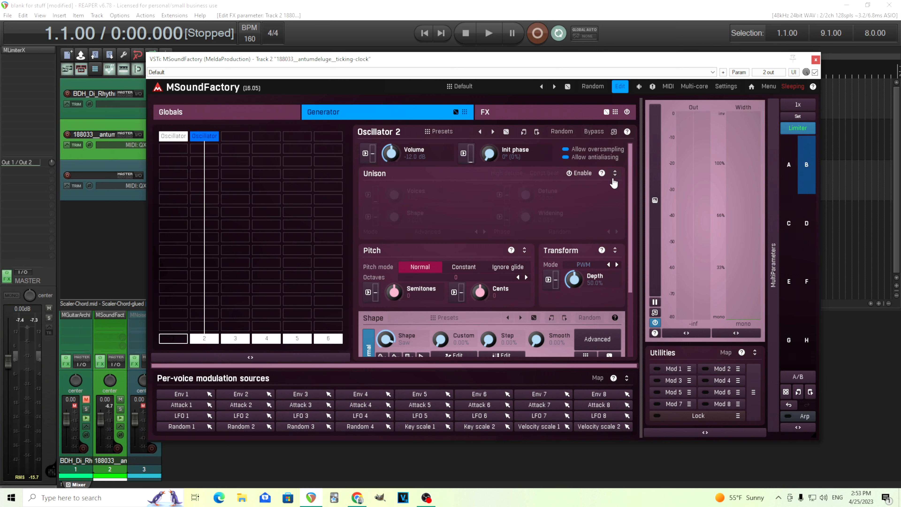
click(579, 173)
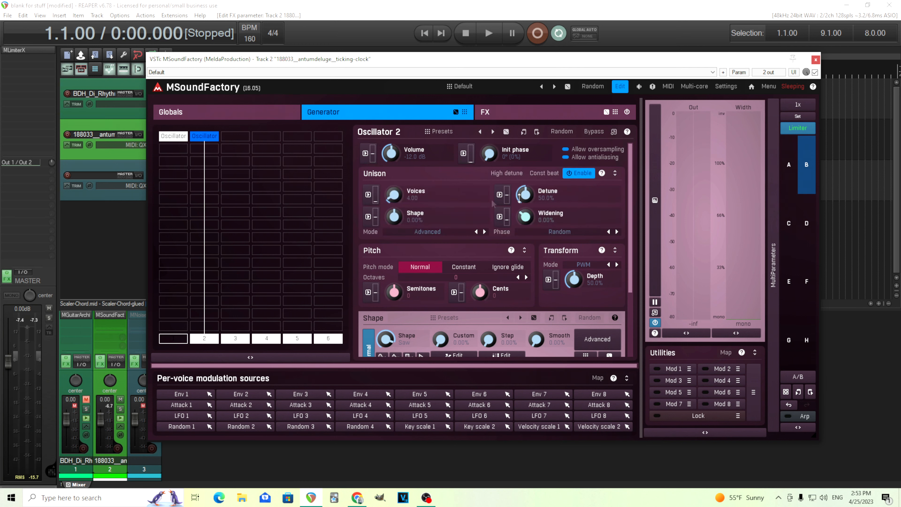
double_click(393, 194)
click(411, 248)
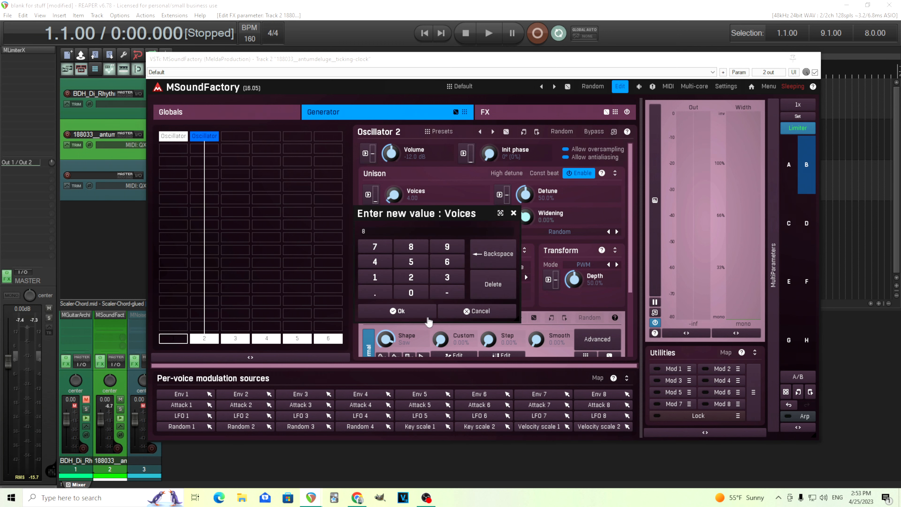
click(422, 311)
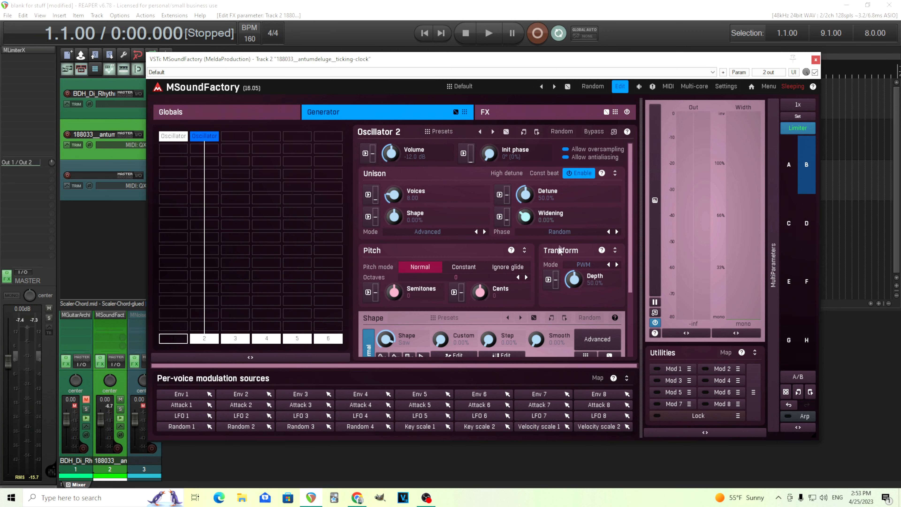
Keep Oscillator 2's unison phase at Random and set its detune to 35.2% during playback
click(559, 234)
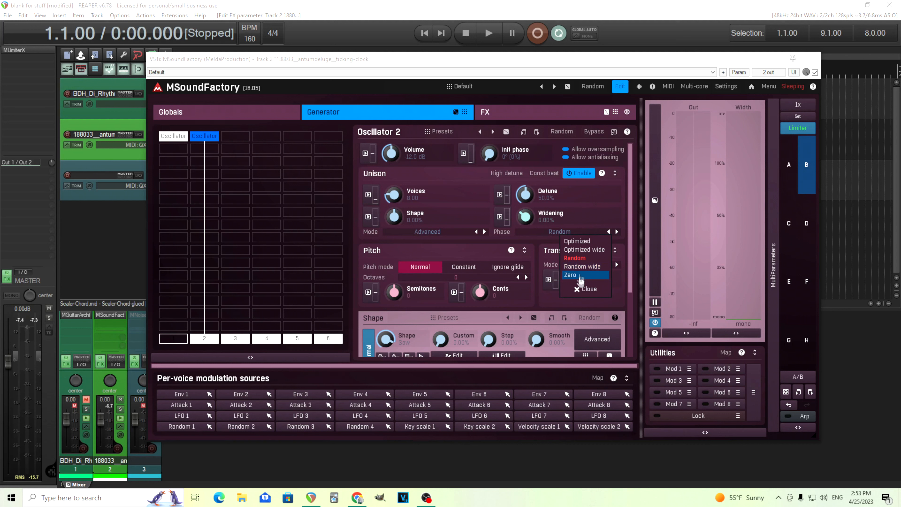
click(584, 262)
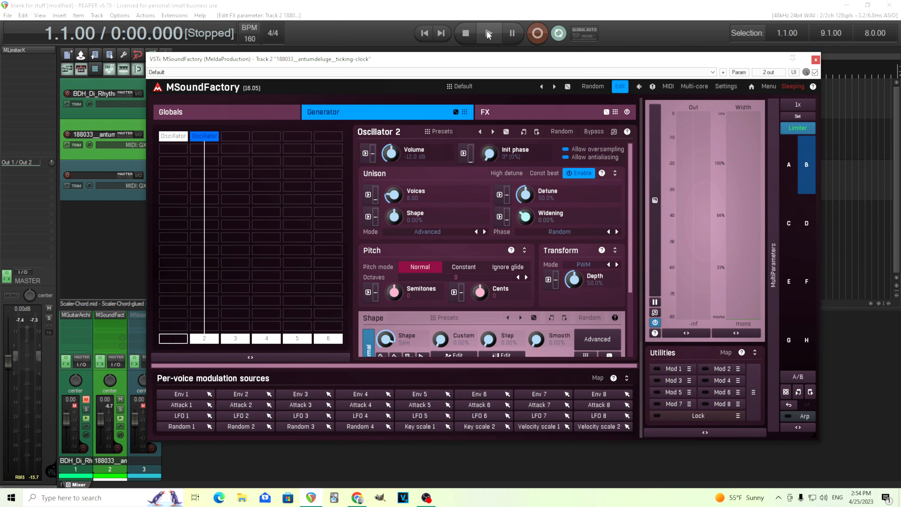
click(488, 34)
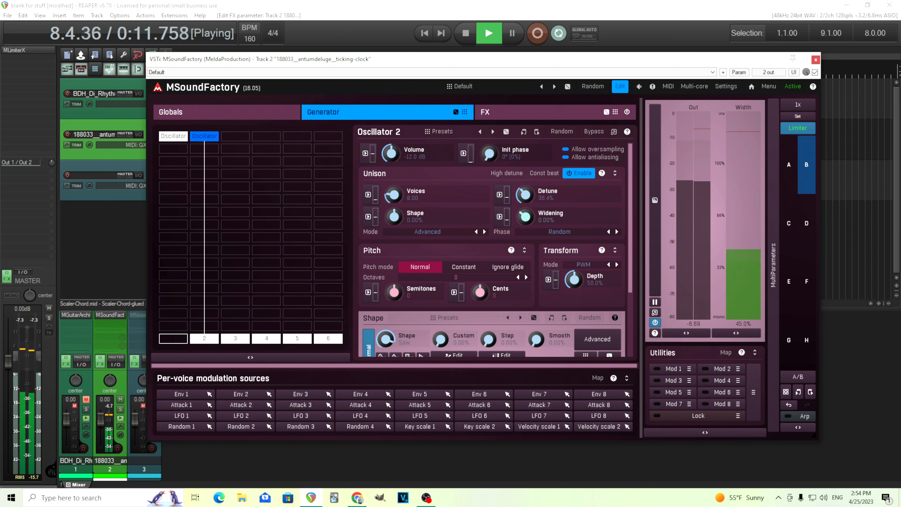
click(465, 33)
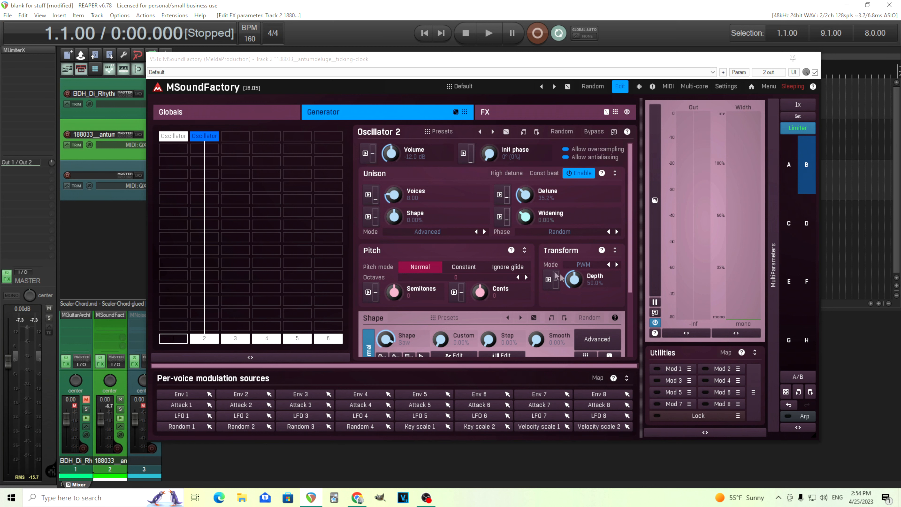
Disable the Generator's second column and add an Oscillator in the top slot of the third column
click(212, 339)
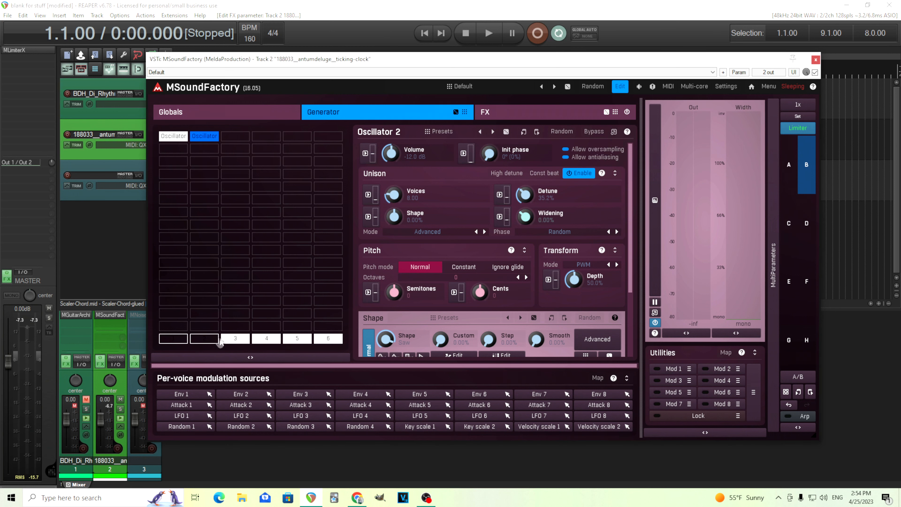
click(231, 137)
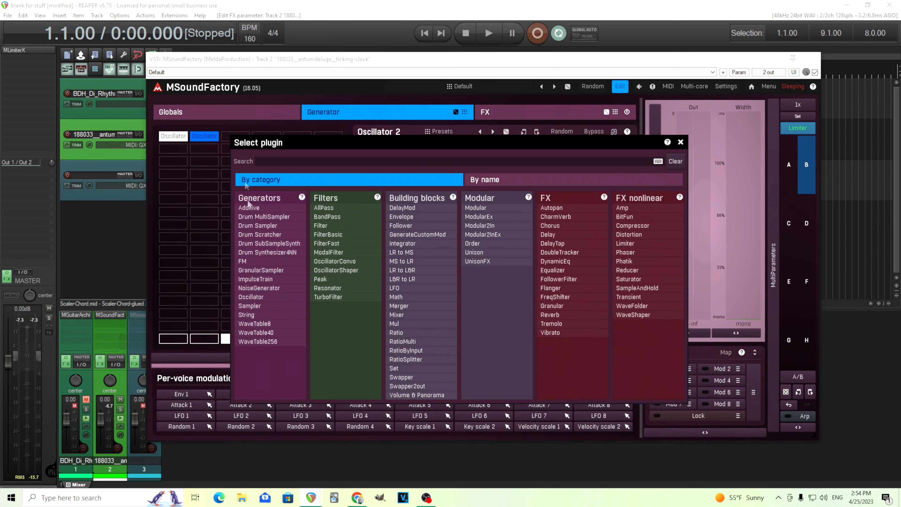
click(277, 301)
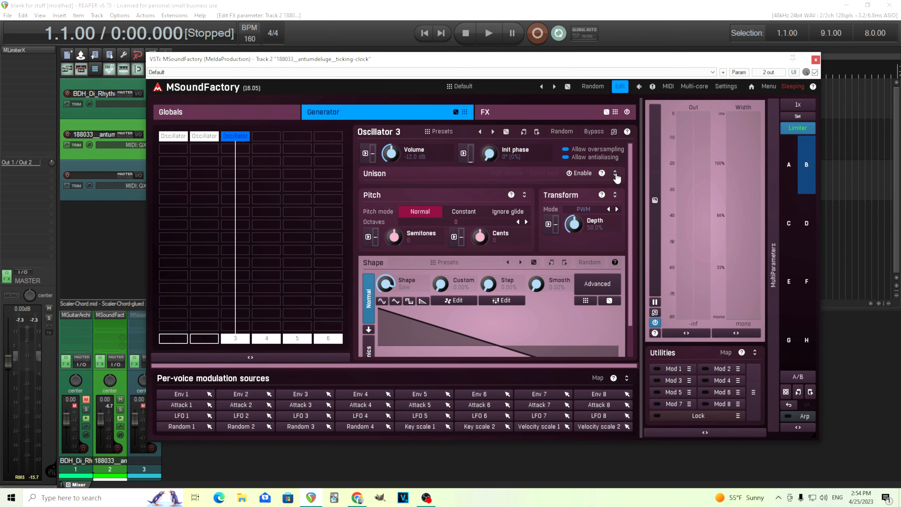
Enable unison on Oscillator 3 with 12 voices and set its phase to Random wide
click(615, 172)
click(579, 173)
double_click(390, 198)
click(383, 279)
click(408, 277)
click(421, 313)
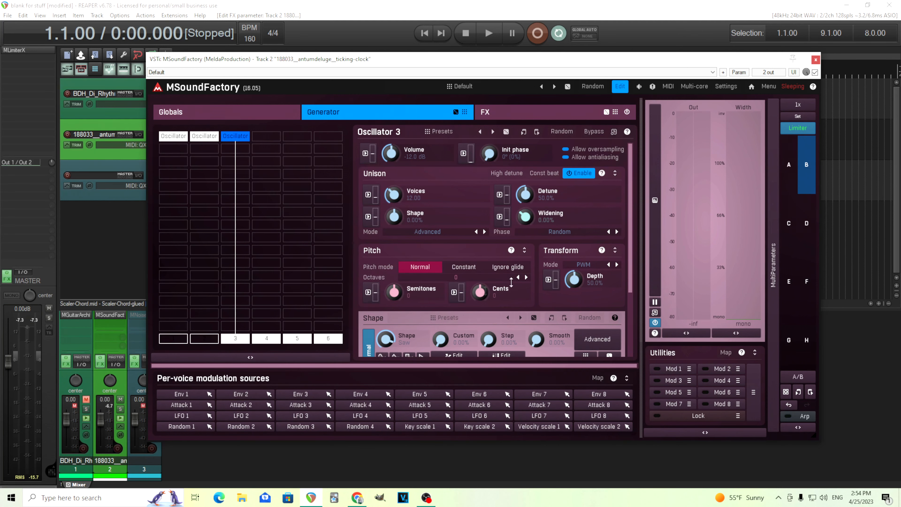
click(554, 230)
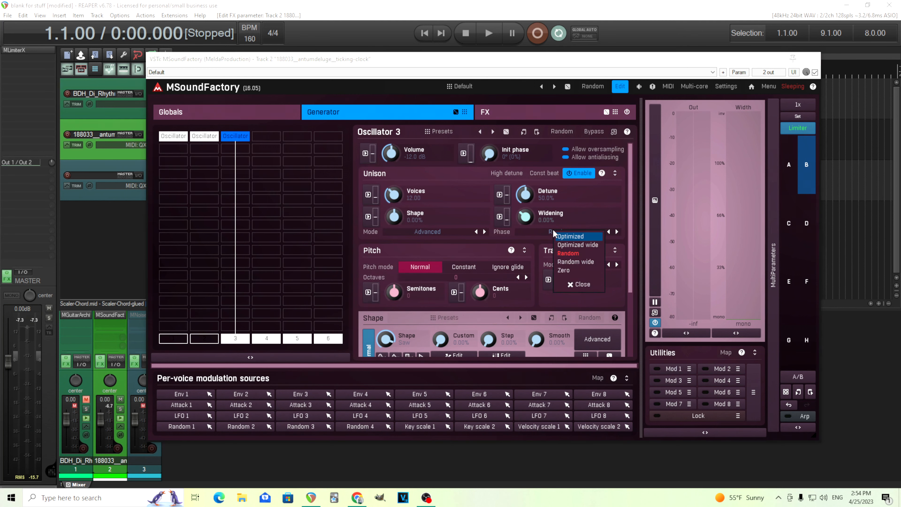
click(582, 264)
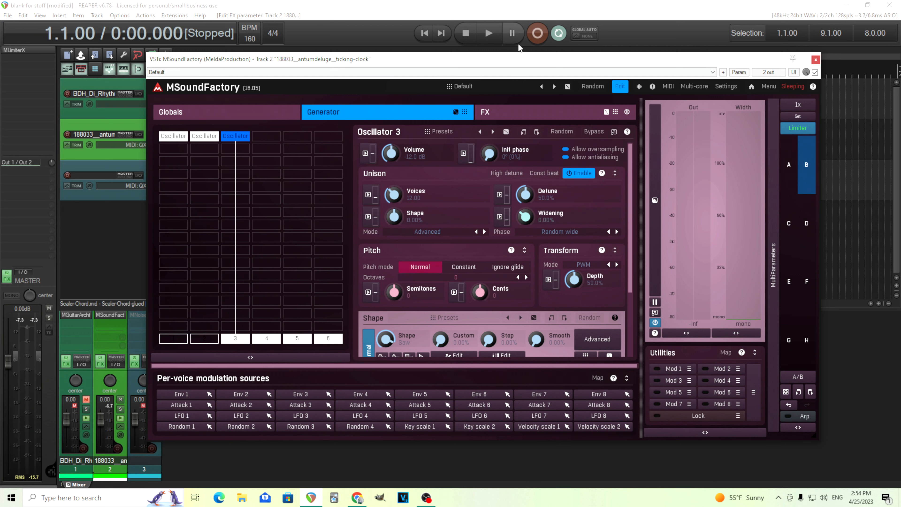
Play back Oscillator 3 while comparing the Random and Random wide unison phases, ending on Random wide
click(494, 36)
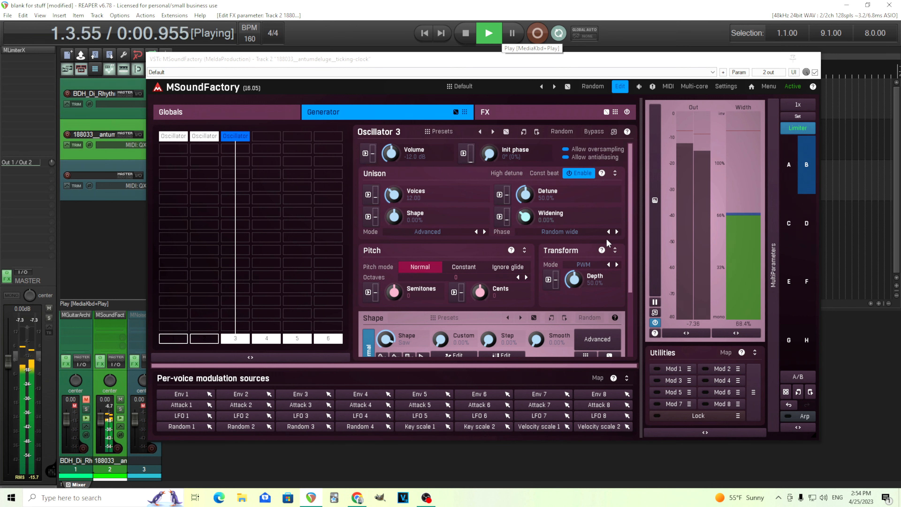
click(590, 235)
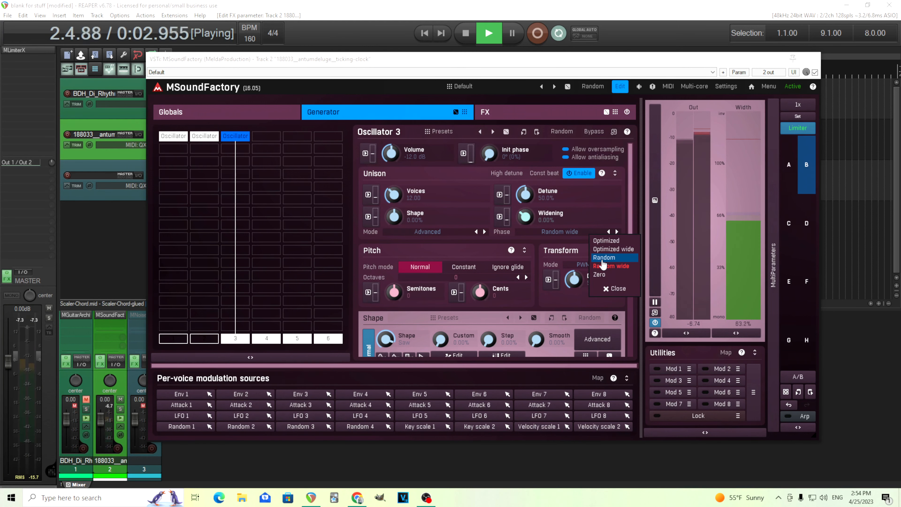
click(603, 263)
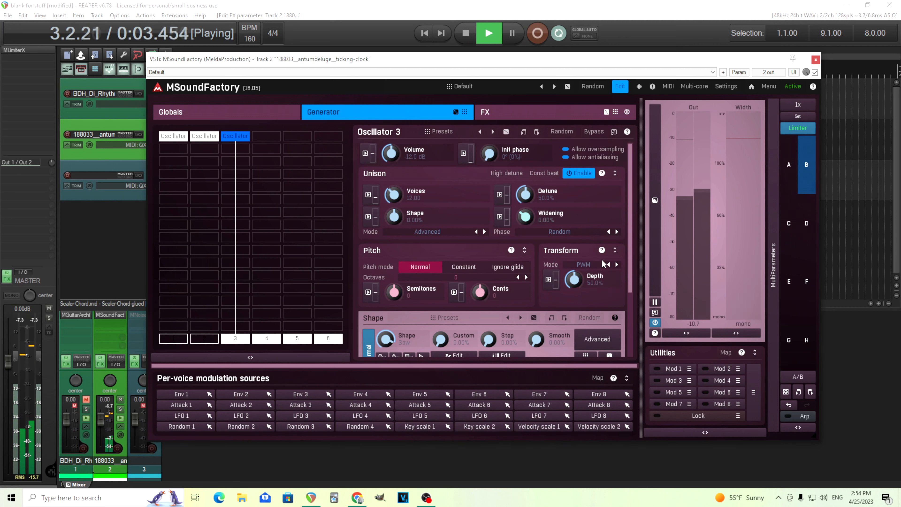
click(616, 232)
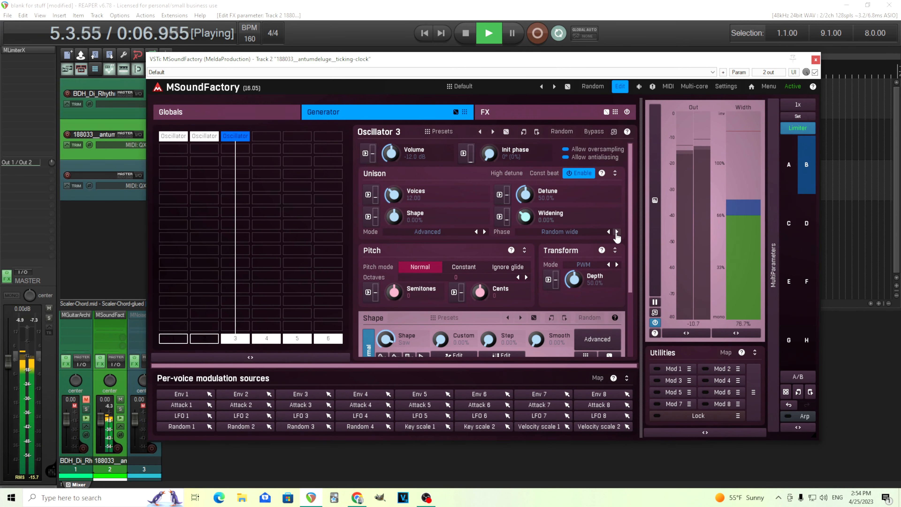
click(463, 29)
click(464, 31)
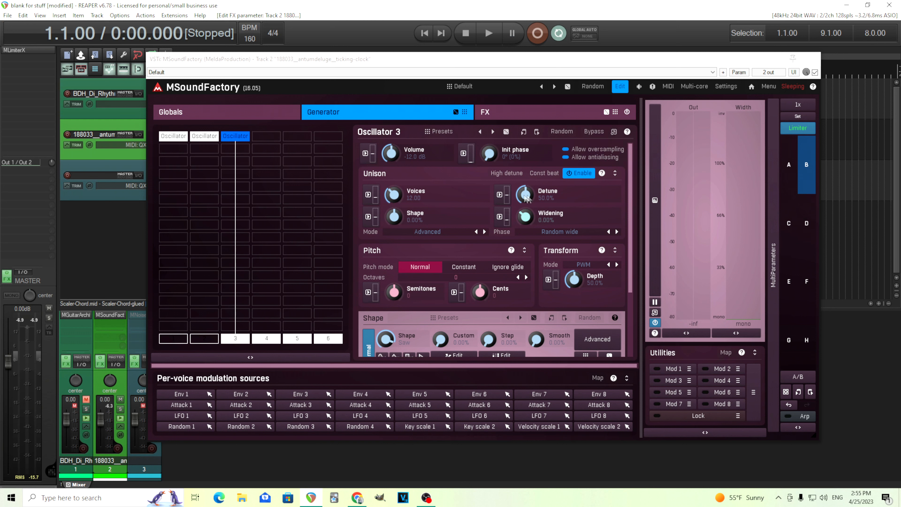
Raise Oscillator 3's unison detune to 84.8% during playback
click(488, 36)
drag(526, 196, 525, 164)
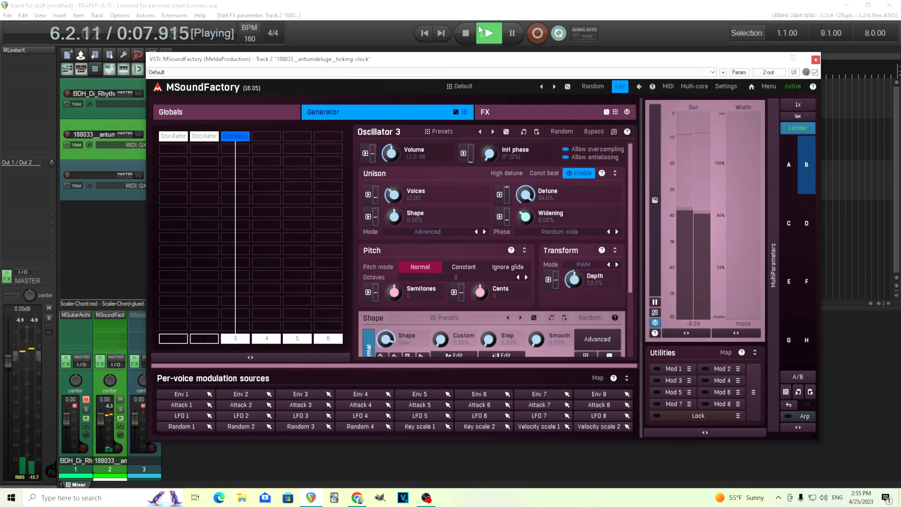
click(463, 35)
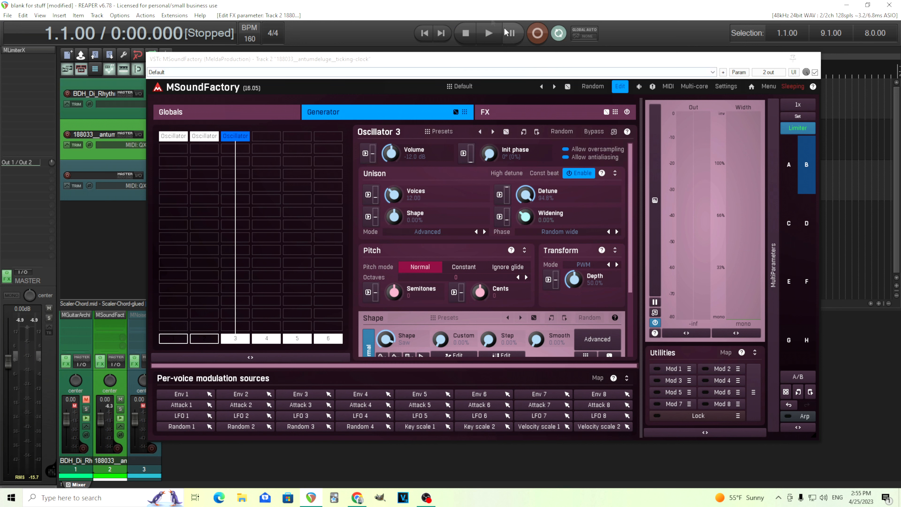
Raise Oscillator 3's unison widening to about 18.8% while playing the layer back
click(488, 33)
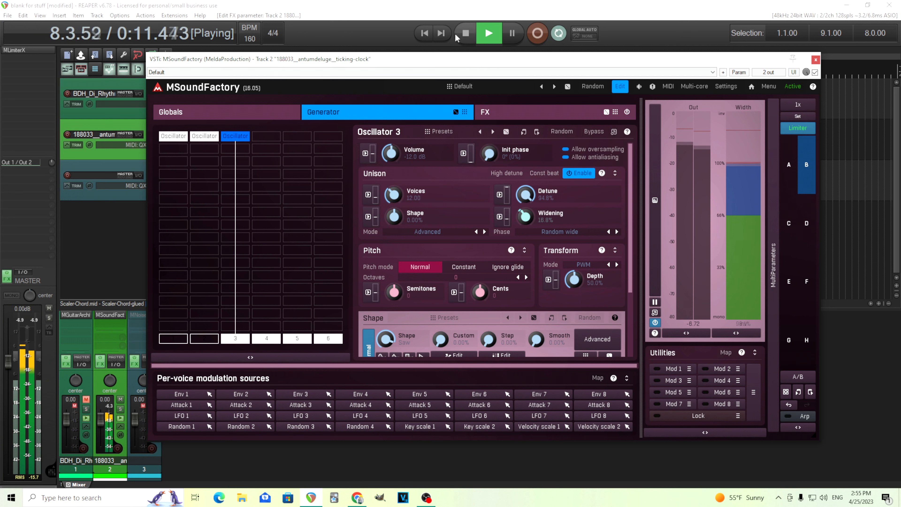
key(space)
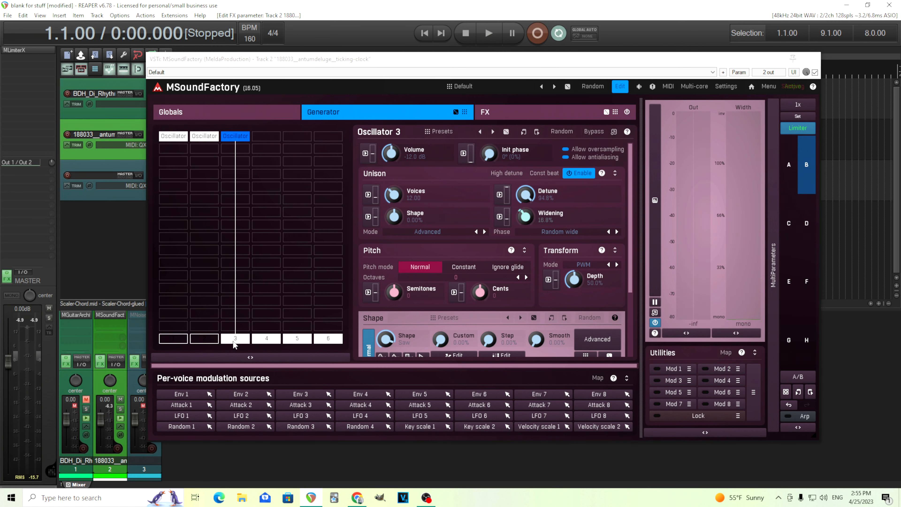
Disable the Generator's third column and add a NoiseGenerator in the top slot of the fourth column
click(234, 343)
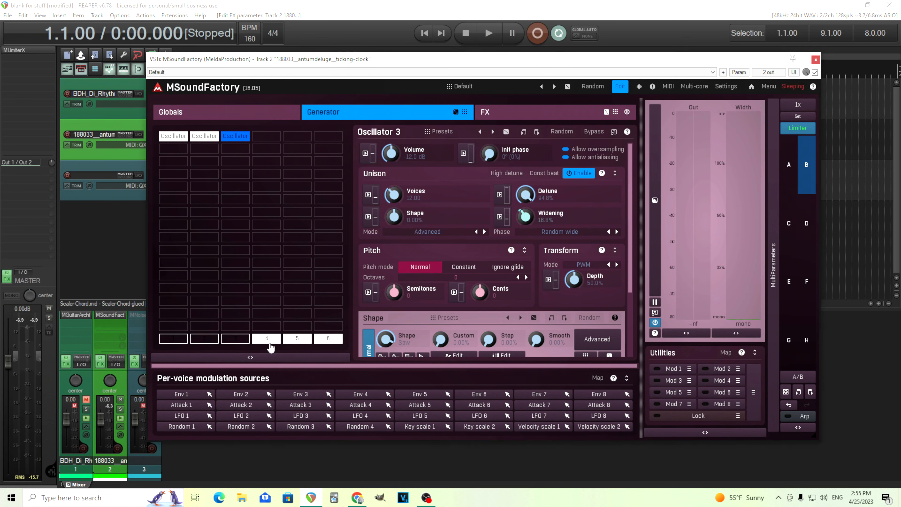
click(266, 136)
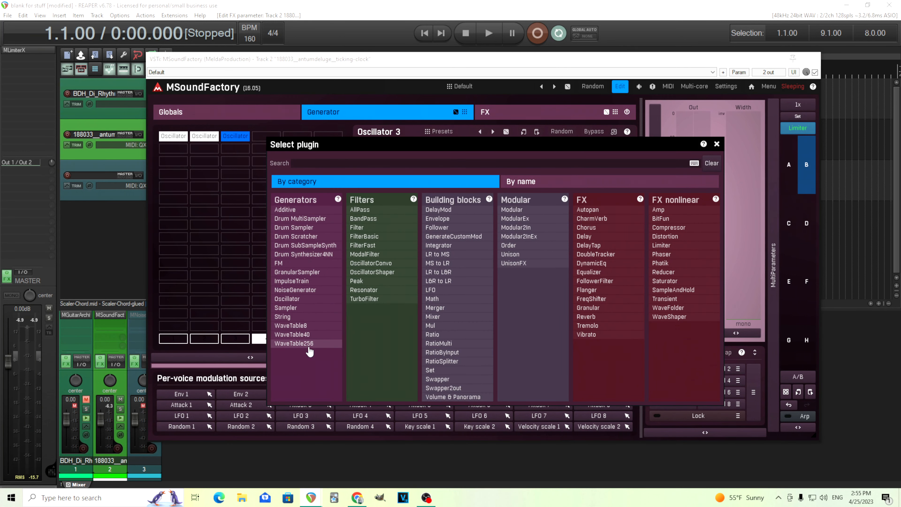
click(315, 293)
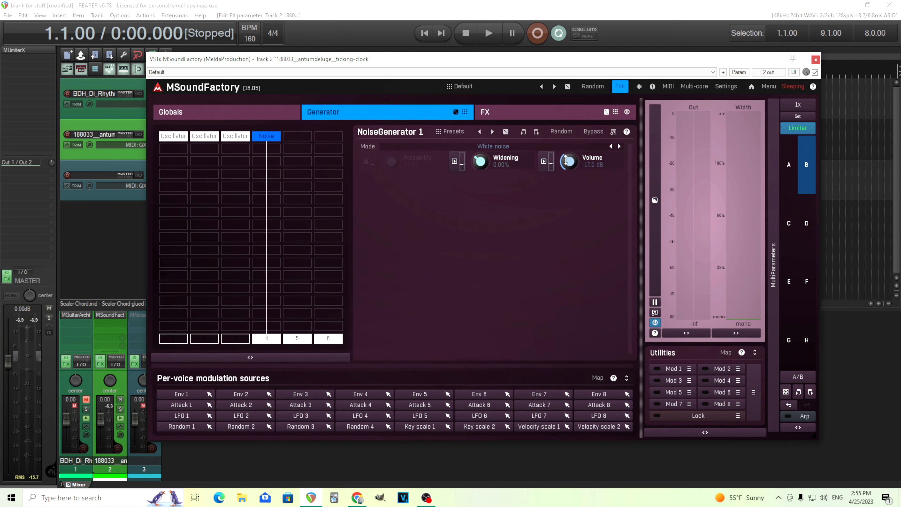
Play back the noise layer and raise NoiseGenerator 1's widening to 26.4%
click(493, 33)
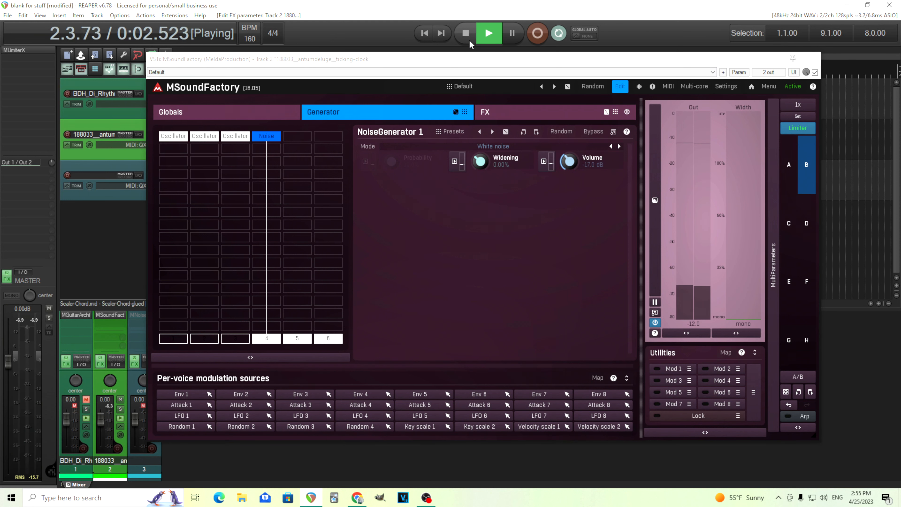
drag(480, 160, 481, 142)
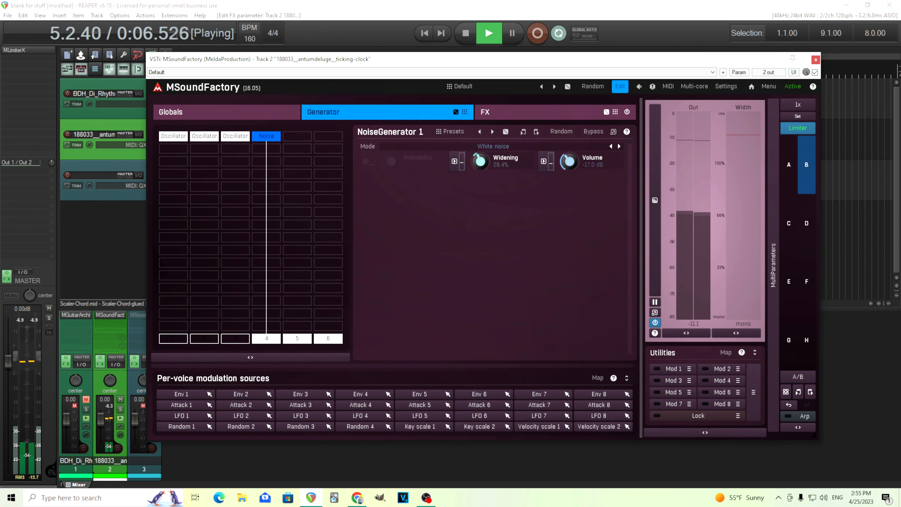
click(466, 32)
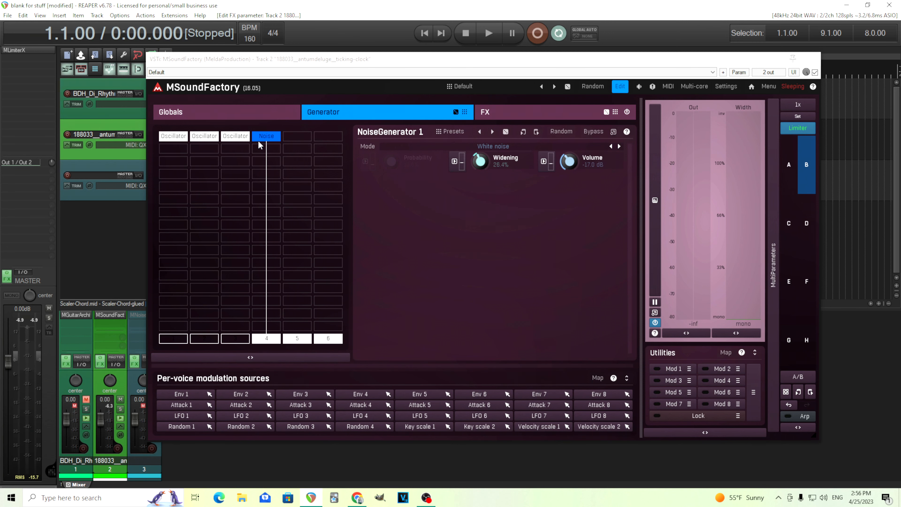
Add a BandPass filter in the fourth column's third slot, below the noise, and disable its low-pass section
double_click(270, 170)
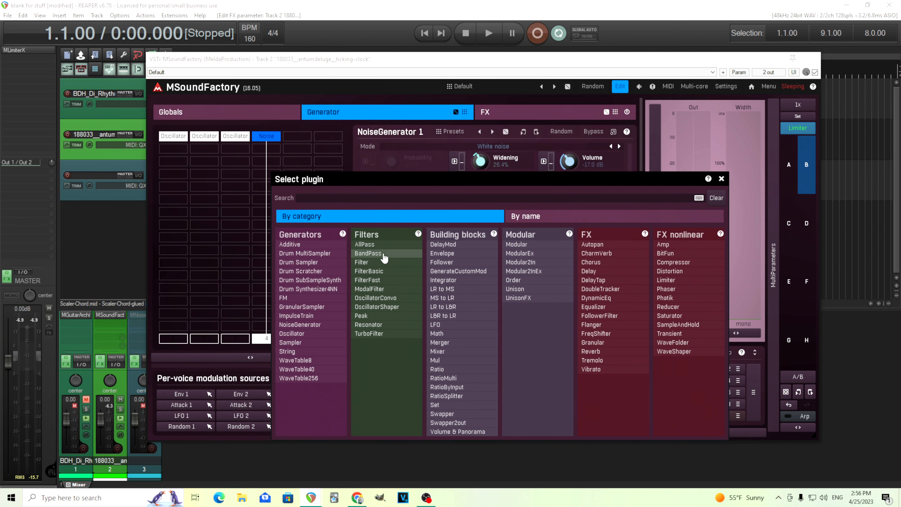
click(368, 253)
drag(269, 174, 269, 161)
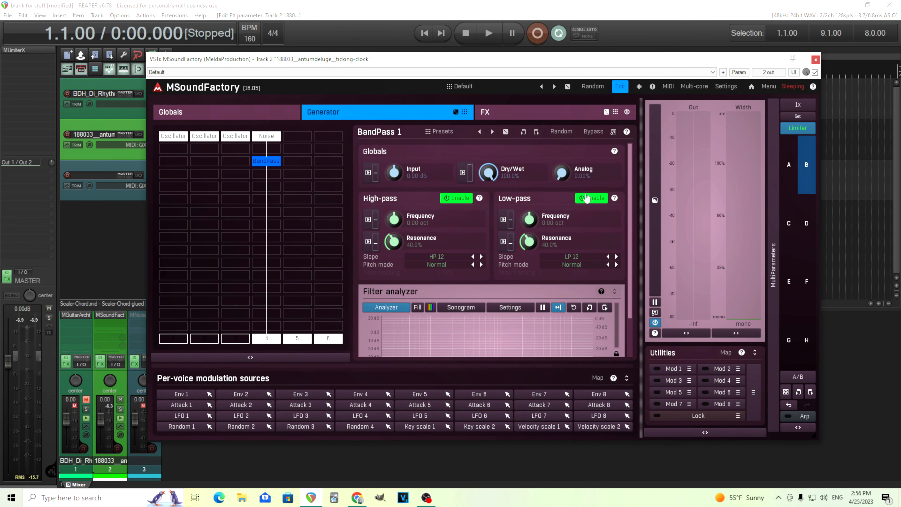
click(594, 201)
drag(627, 202, 643, 246)
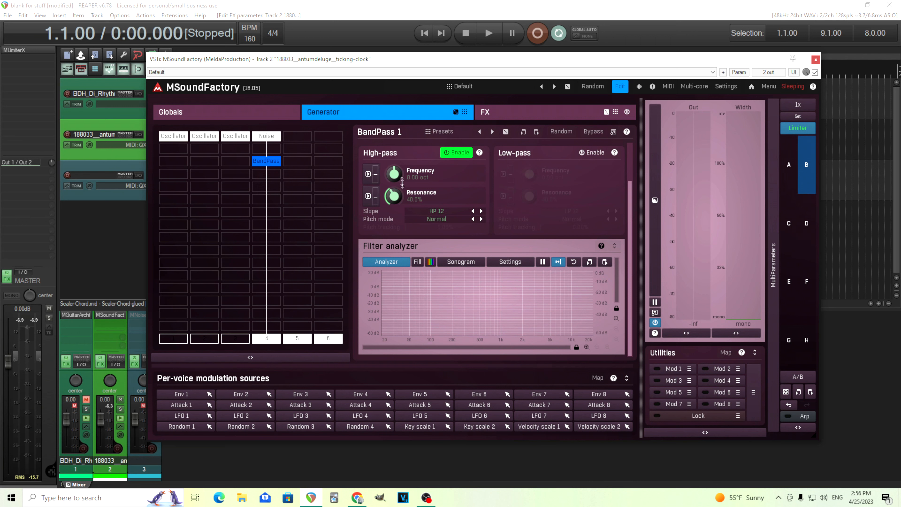
Set BandPass 1's high-pass frequency to +1.00 oct and lower its resonance to about 29.2% during playback
right_click(394, 174)
click(378, 257)
click(401, 291)
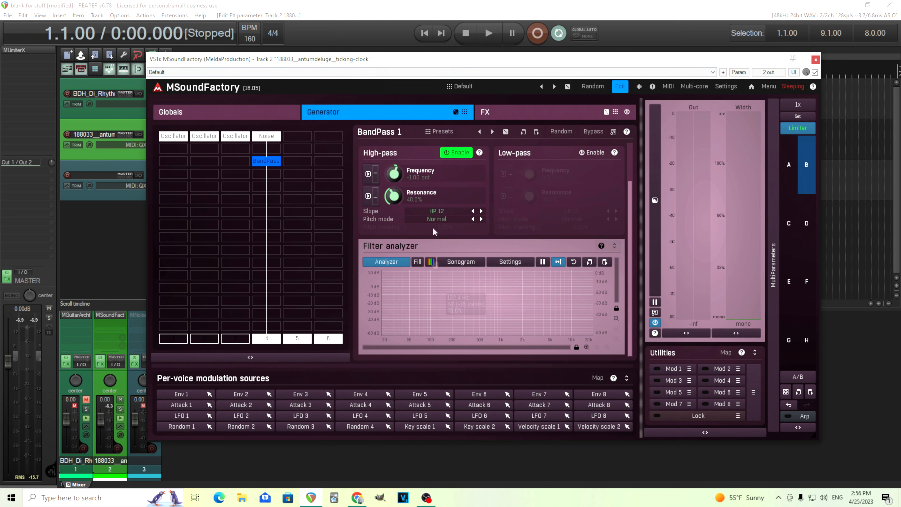
click(488, 33)
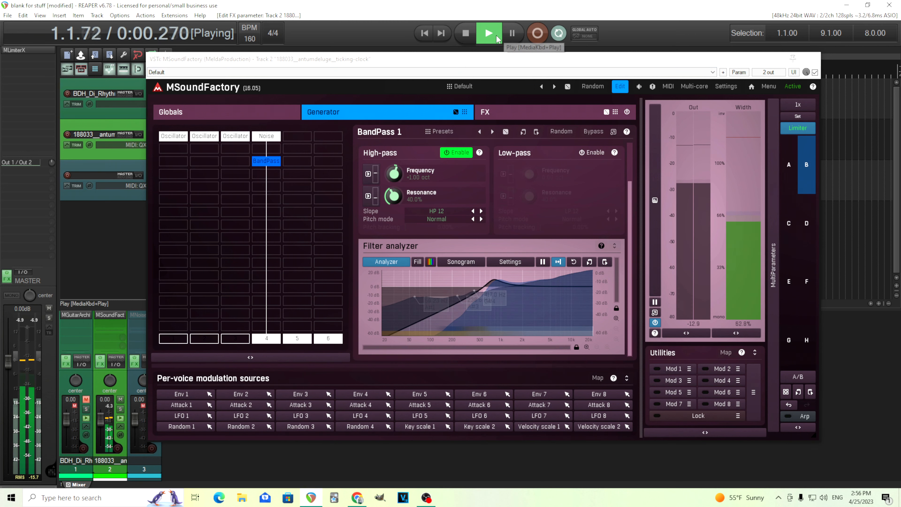
drag(396, 200, 396, 207)
click(465, 33)
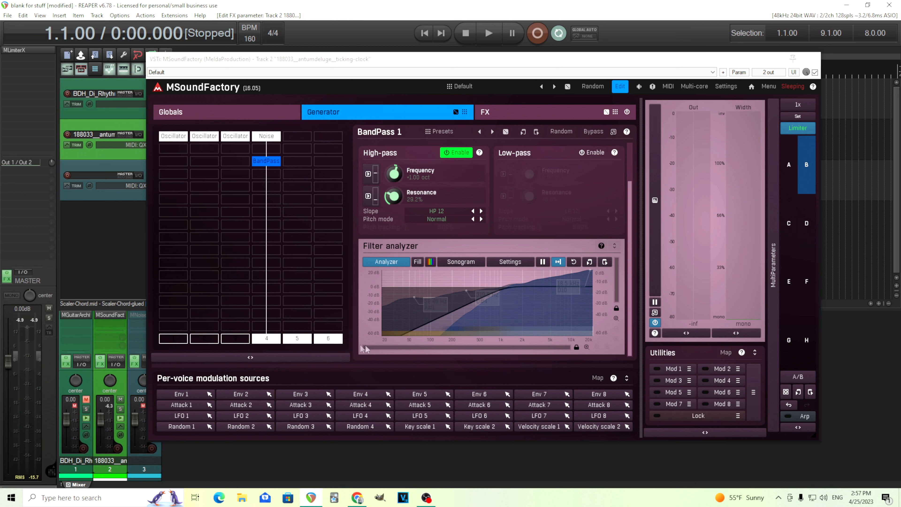
click(243, 341)
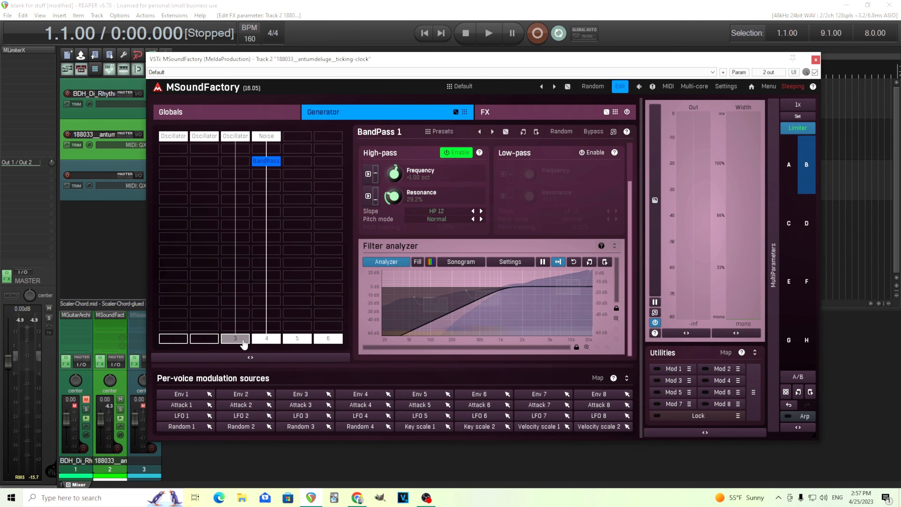
double_click(238, 161)
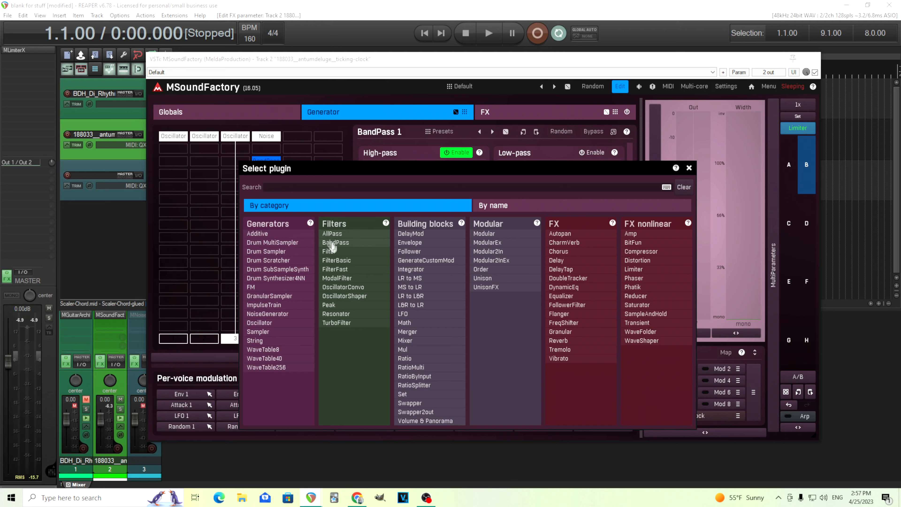
click(202, 167)
Enable only the second column and add a BandPass in its third slot with high-pass disabled and the low-pass slope at LP 6
click(203, 339)
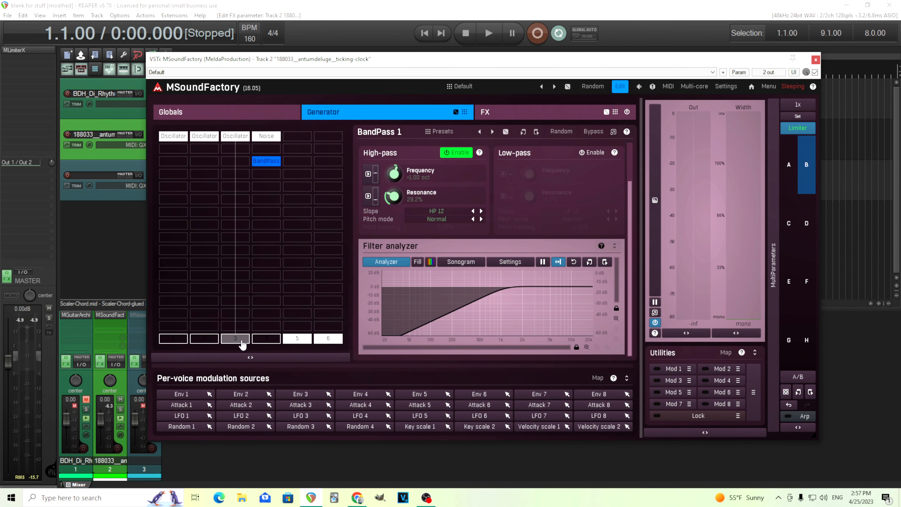
double_click(204, 161)
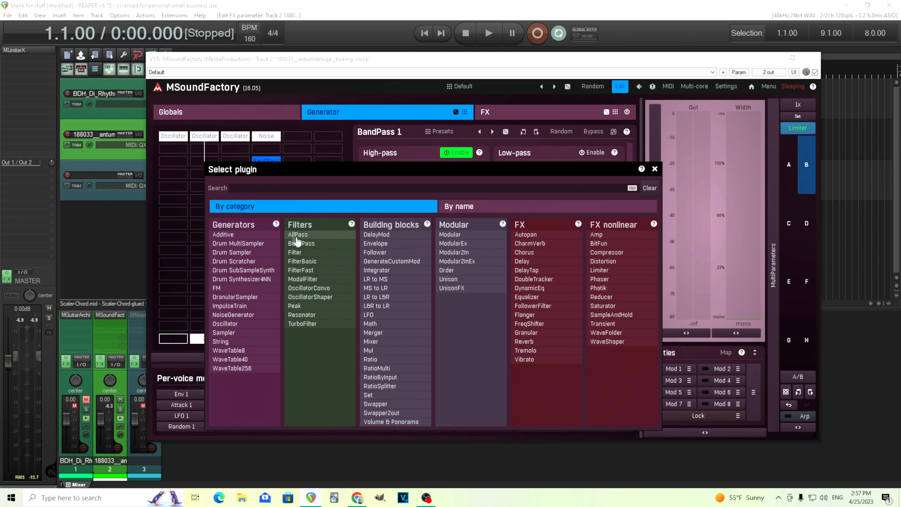
click(306, 243)
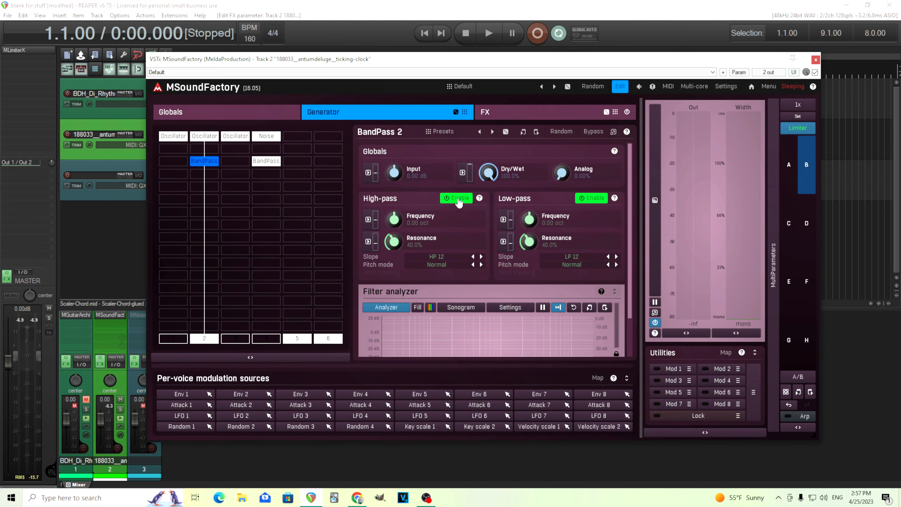
click(461, 198)
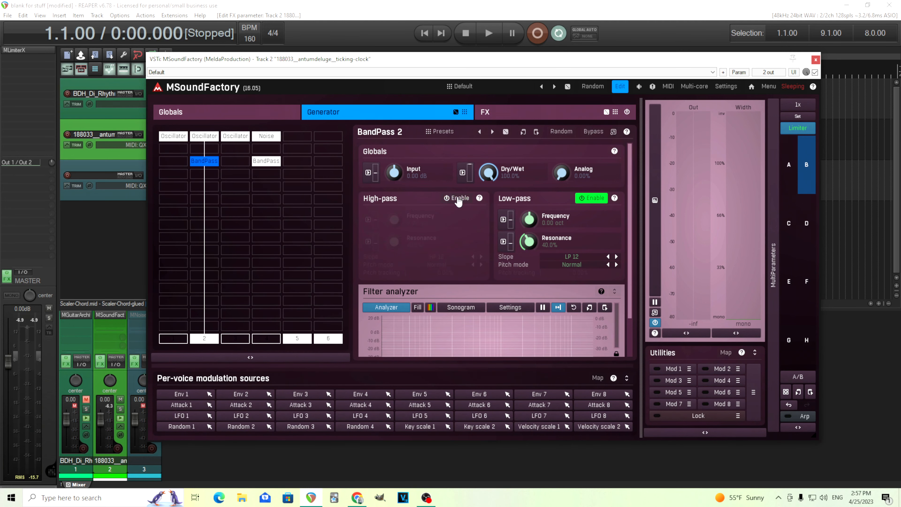
click(608, 257)
Try the Constant pitch mode on BandPass 2's low-pass, then return it to Normal
click(616, 265)
drag(630, 278, 638, 316)
scroll(564, 230, up, 2)
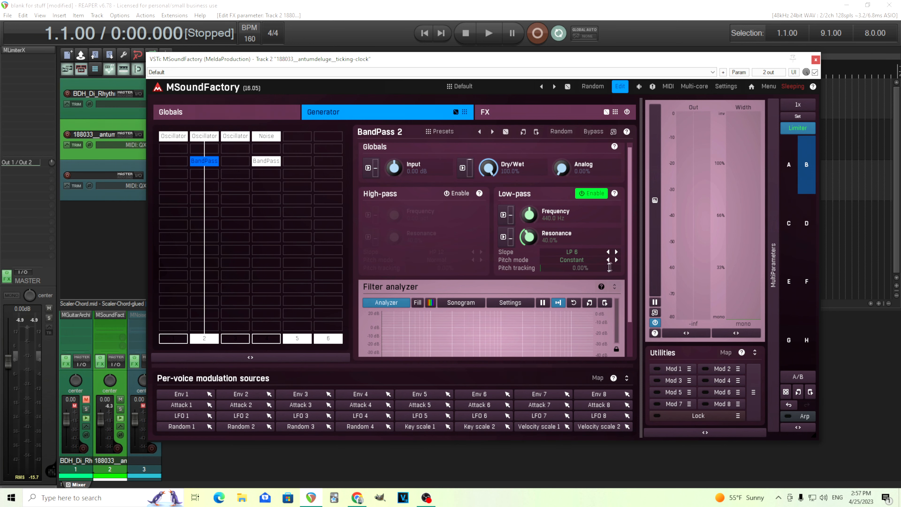
click(609, 260)
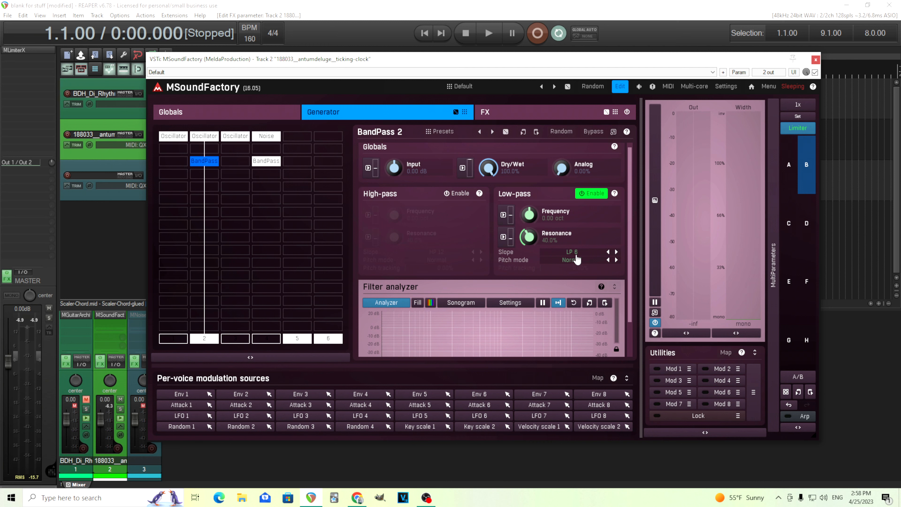
Raise BandPass 2's low-pass frequency to about +2.62 oct by ear while playing back the second layer
drag(530, 215, 530, 210)
click(494, 30)
mouse_move(538, 215)
mouse_down()
mouse_move(538, 186)
mouse_move(538, 201)
mouse_up()
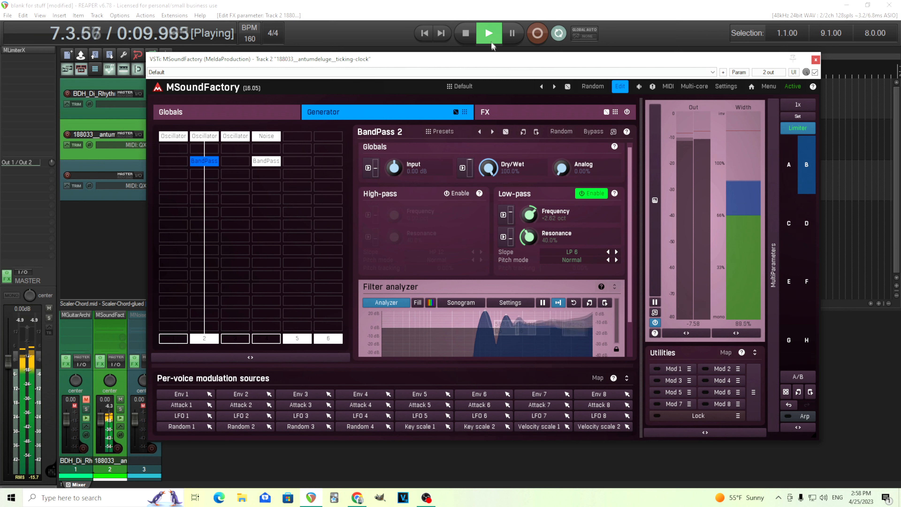
click(466, 33)
Set BandPass 2's low-pass frequency to exactly +2.50 oct
double_click(531, 215)
click(530, 301)
click(519, 313)
click(548, 279)
click(540, 330)
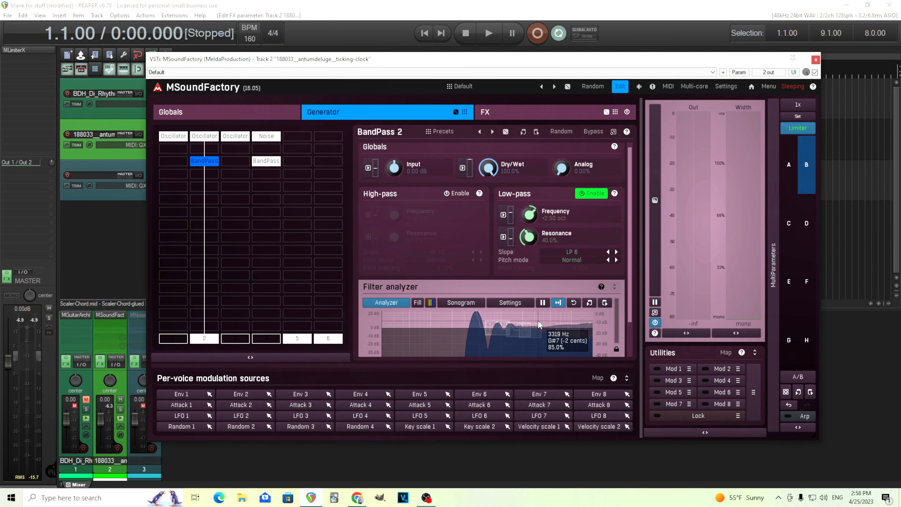
Switch to the third column and add a BandPass in its third slot with low-pass disabled and the high-pass slope at HP 6
right_click(212, 163)
click(496, 170)
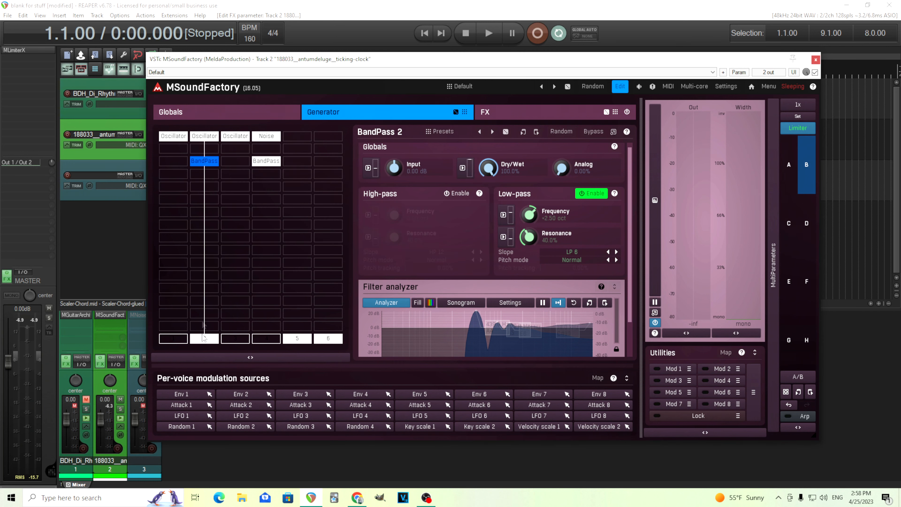
click(227, 162)
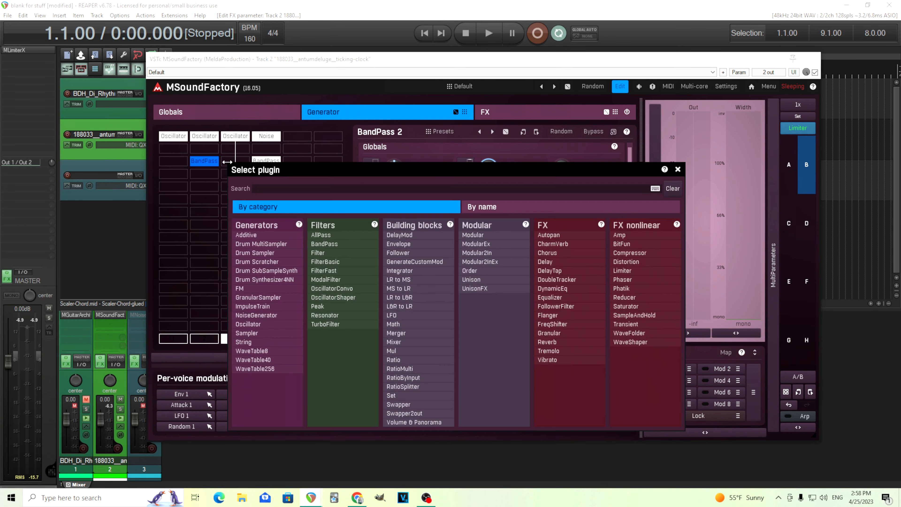
click(324, 244)
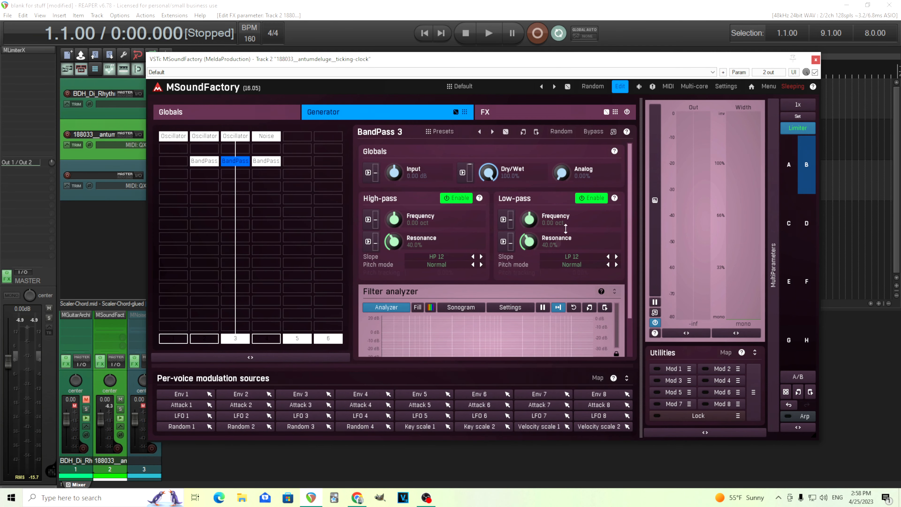
click(589, 199)
click(472, 256)
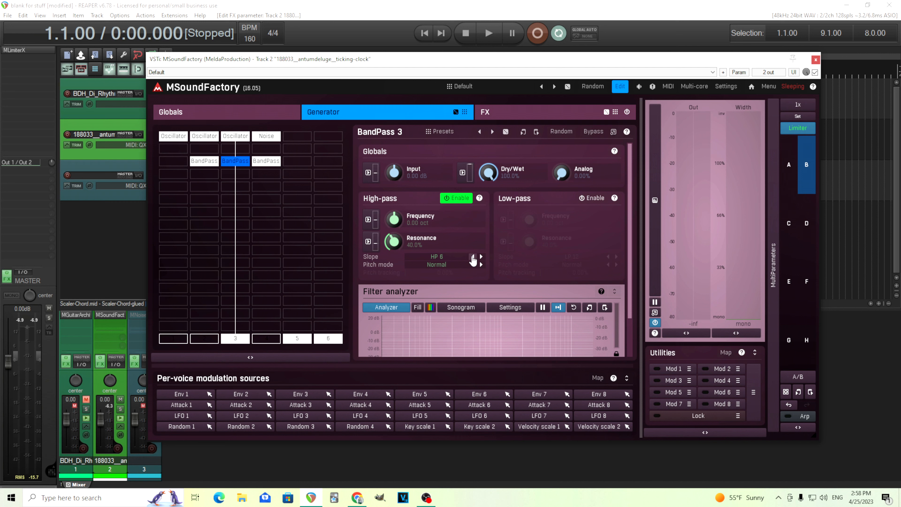
Set BandPass 3's high-pass frequency to +2.50 oct and play back the third layer
click(409, 304)
click(372, 321)
click(390, 290)
click(391, 336)
click(488, 33)
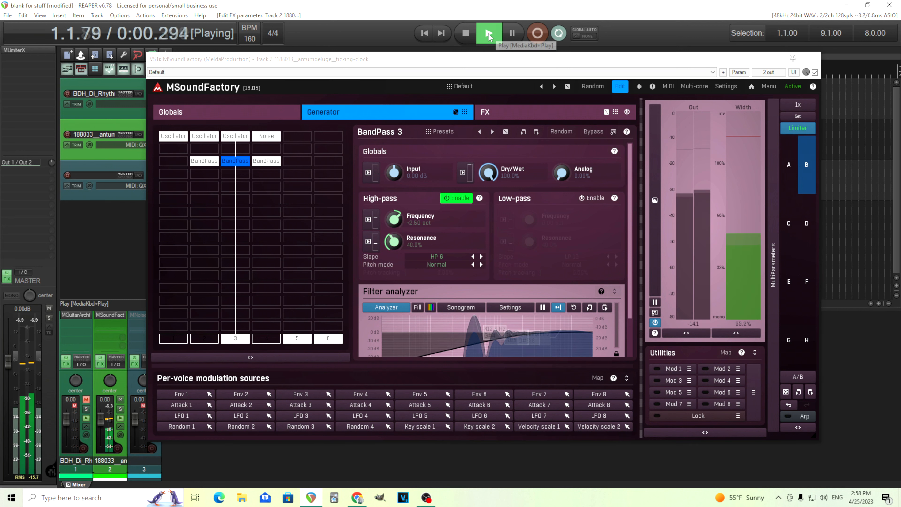
click(468, 33)
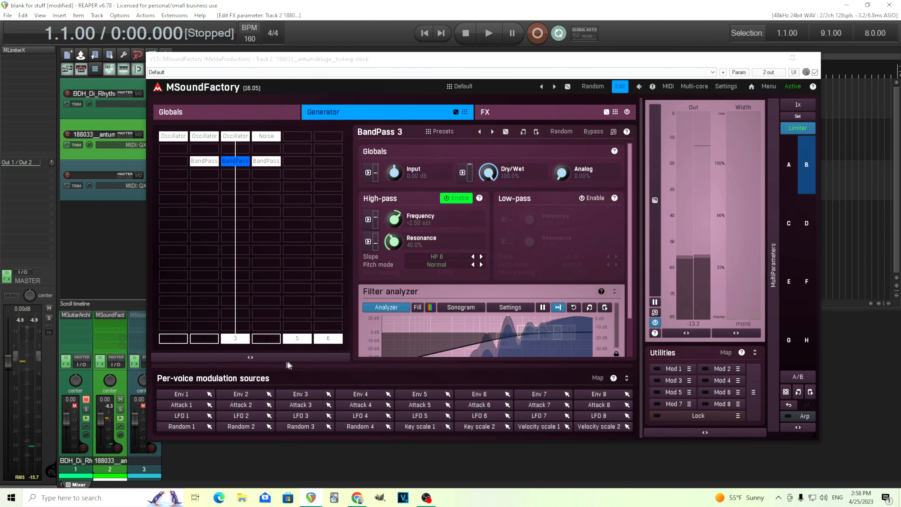
Switch from the third column to the second and play that layer back to compare its level
click(235, 340)
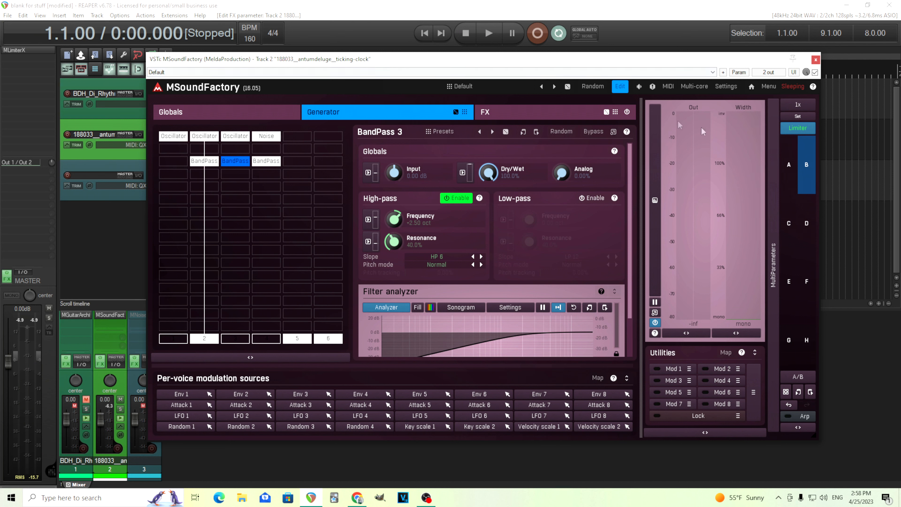
key(space)
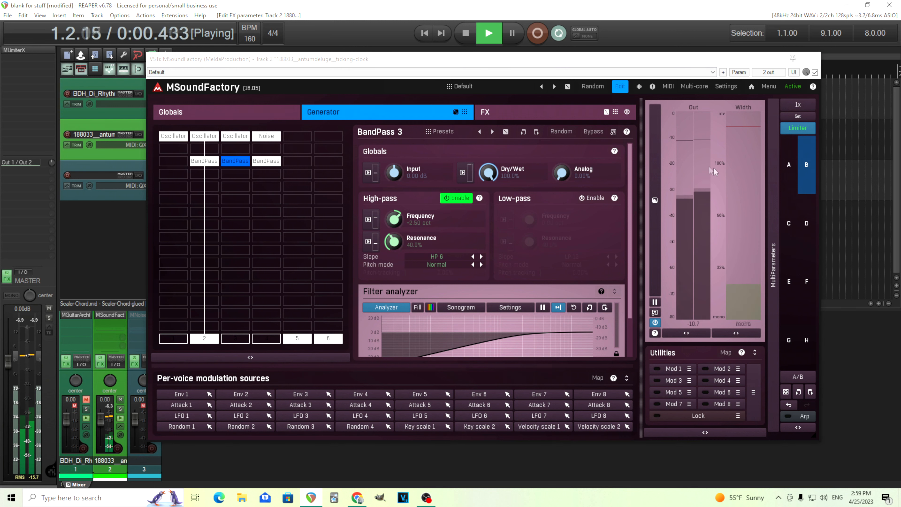
key(space)
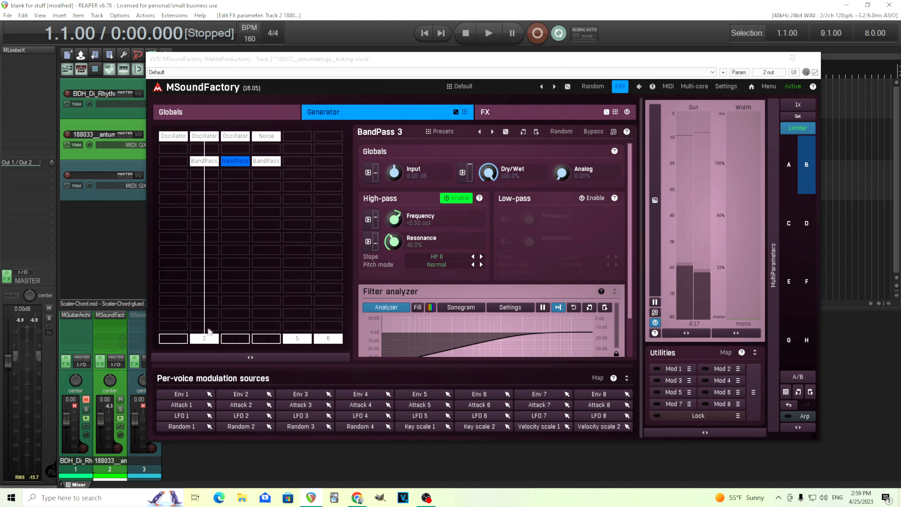
Switch from the second column to the third and play that layer back to check Oscillator 3's level
click(215, 340)
click(488, 33)
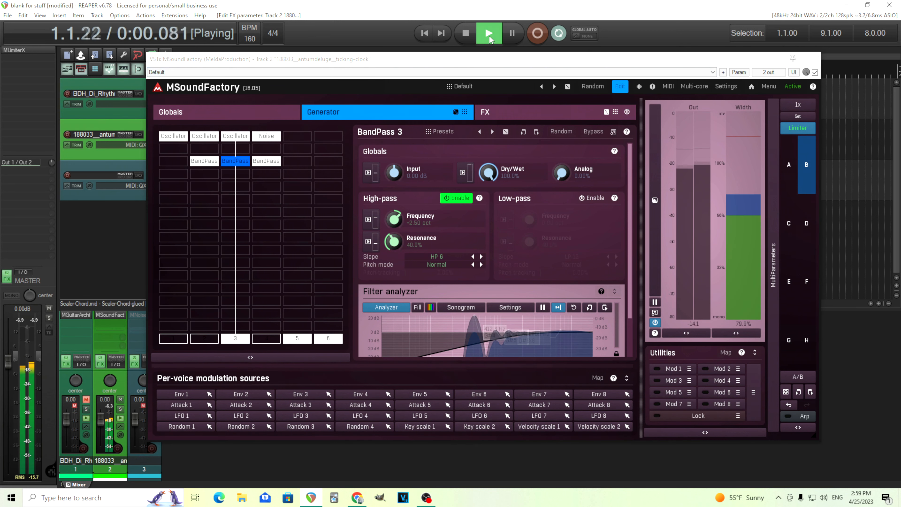
click(243, 138)
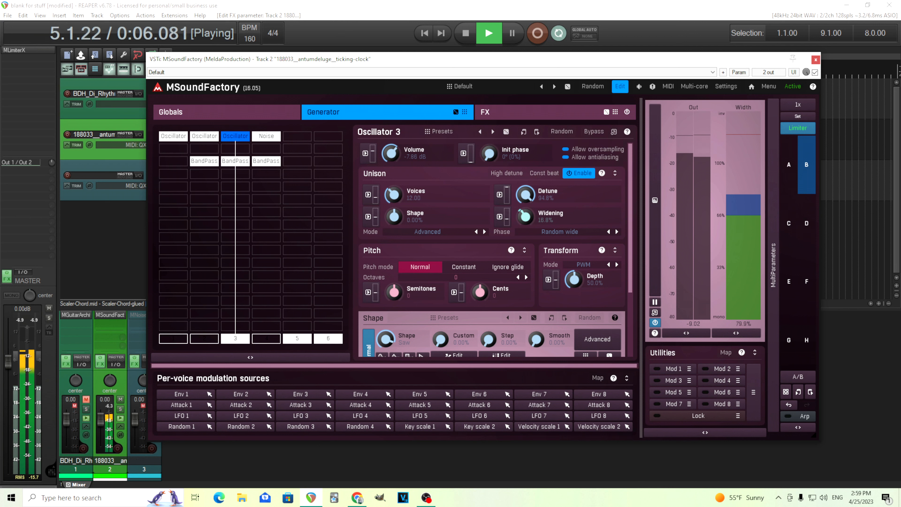
click(465, 32)
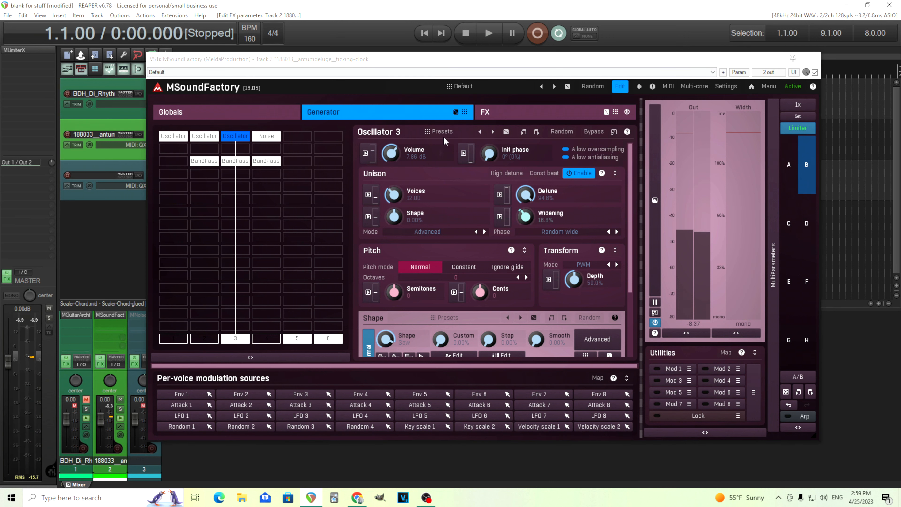
Re-enable the outputs of columns 1 to 4 and add a Mixer in the first column's sixth slot
click(234, 342)
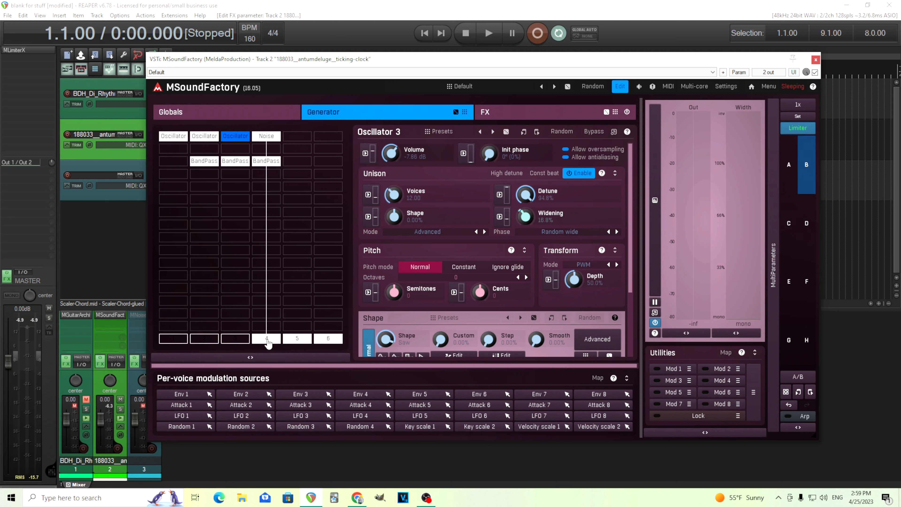
click(172, 205)
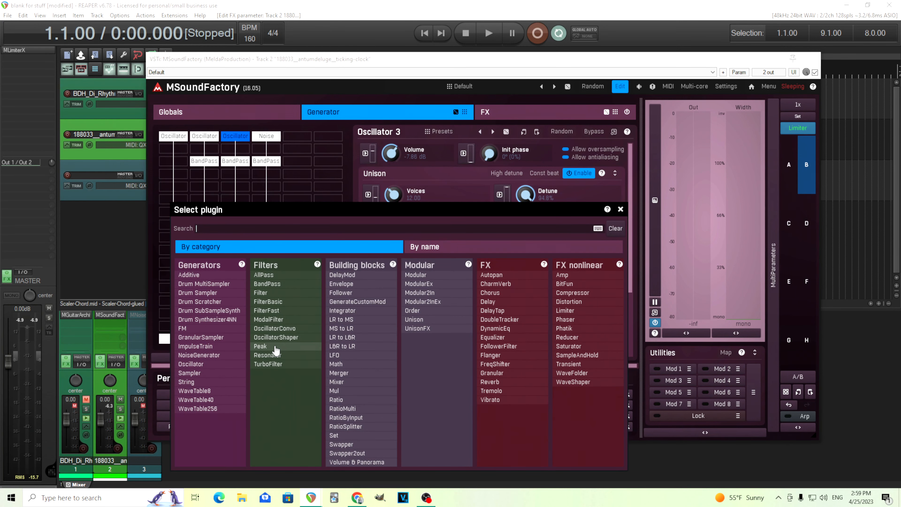
click(348, 382)
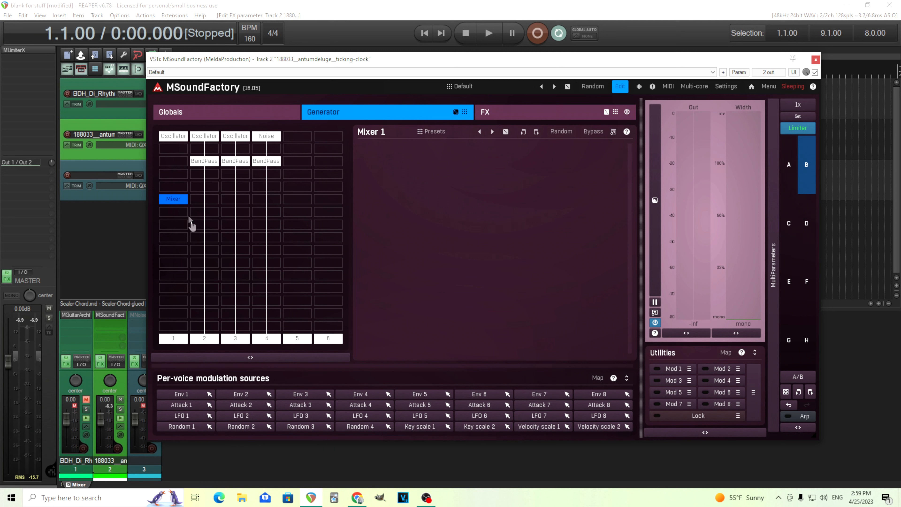
Enable Input 1 through Input 4 in Mixer 1's plugin settings
right_click(176, 203)
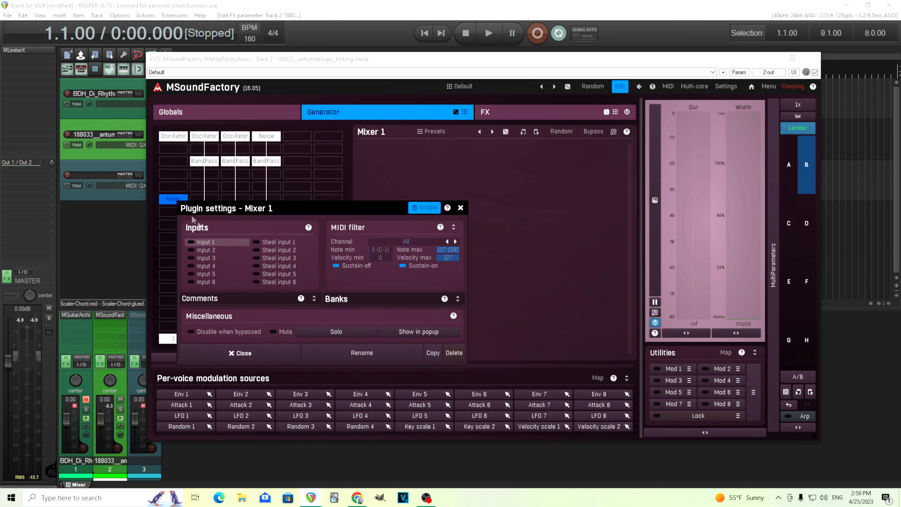
click(207, 243)
drag(232, 213, 497, 168)
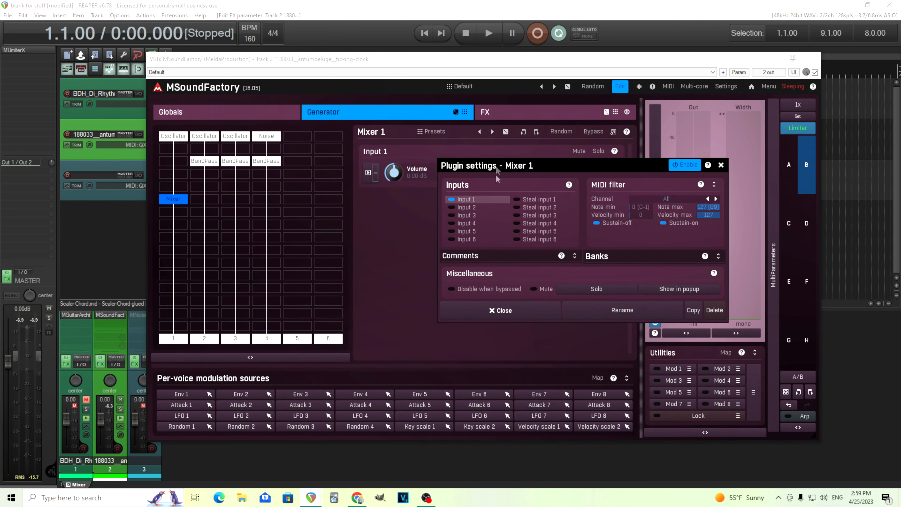
click(475, 207)
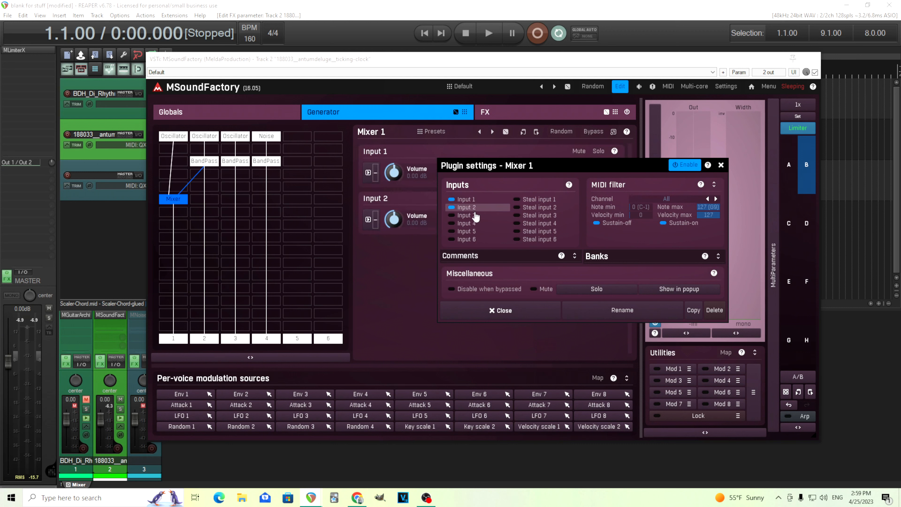
click(475, 215)
click(477, 223)
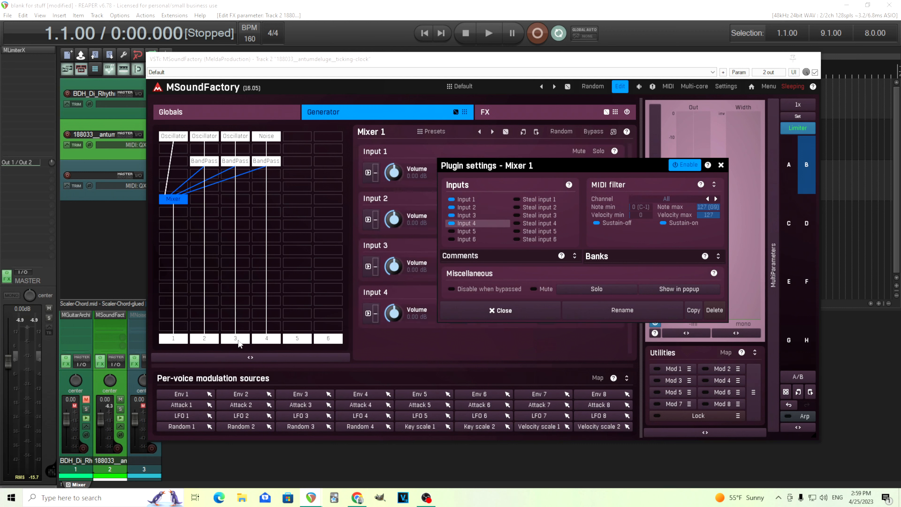
Enable Steal input 1 through Steal input 4 for Mixer 1 and close its plugin settings
click(528, 200)
click(531, 207)
click(533, 215)
click(535, 223)
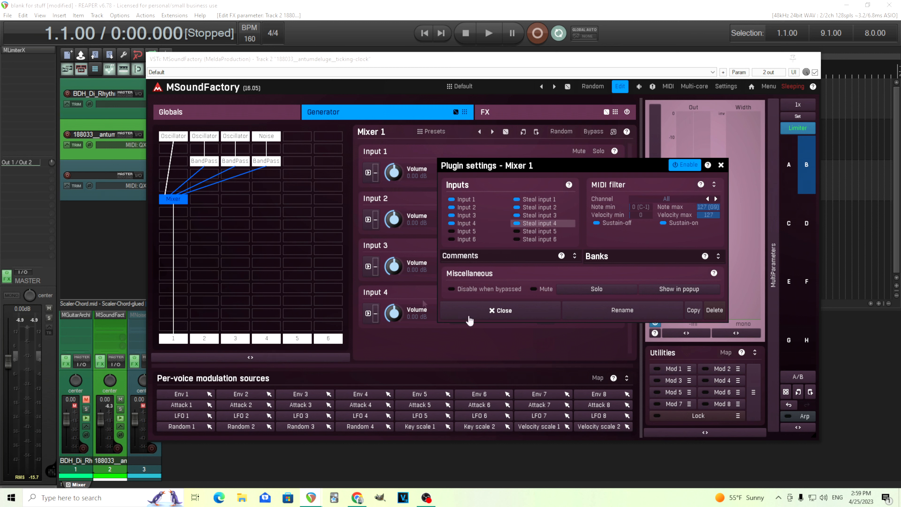
click(501, 310)
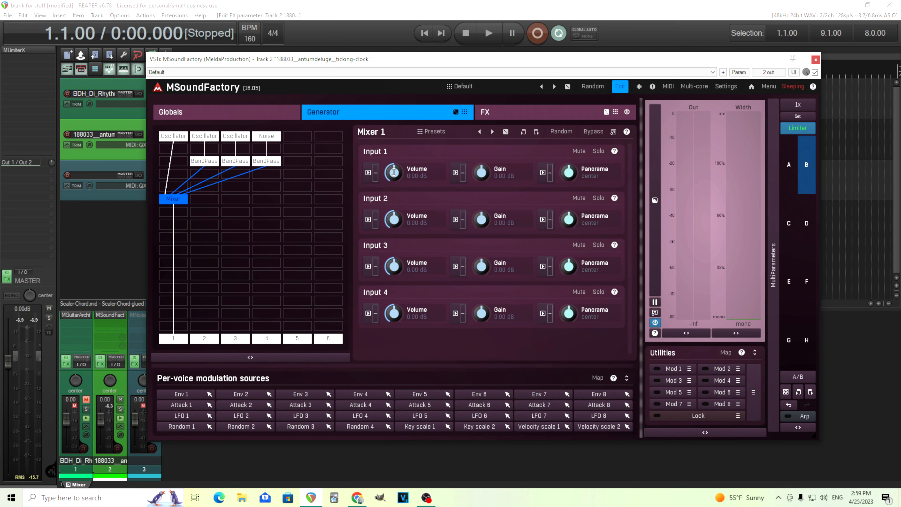
During playback, set Mixer 1's volumes to -4.41 dB for Input 1, 0.00 dB for Input 3 and -10.3 dB for Input 4
click(489, 34)
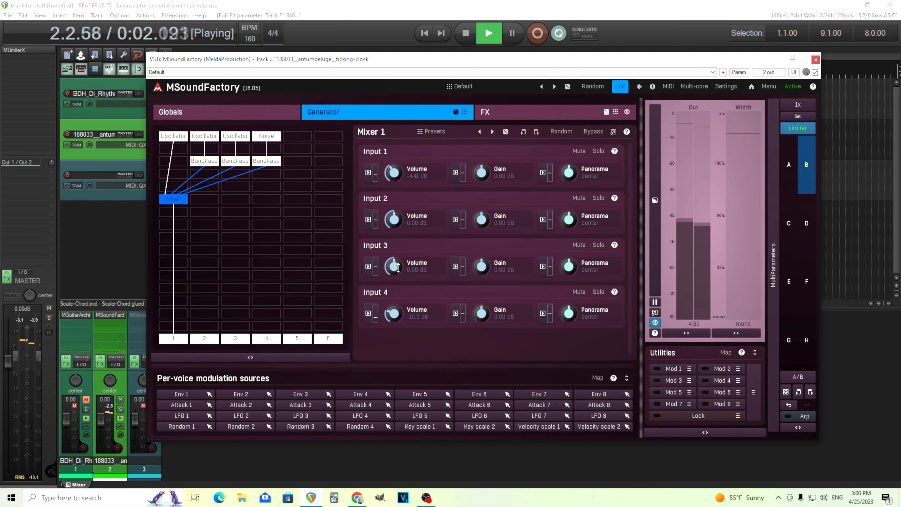
drag(398, 268, 398, 276)
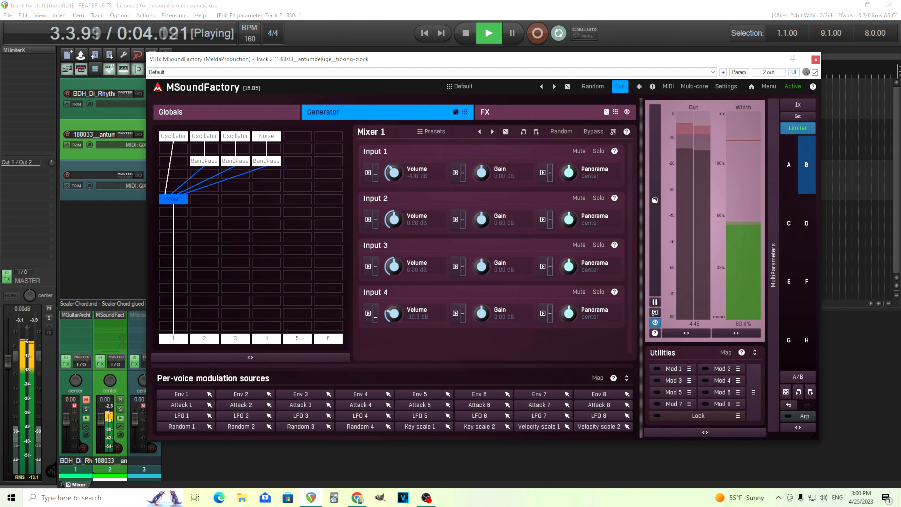
drag(398, 268, 398, 275)
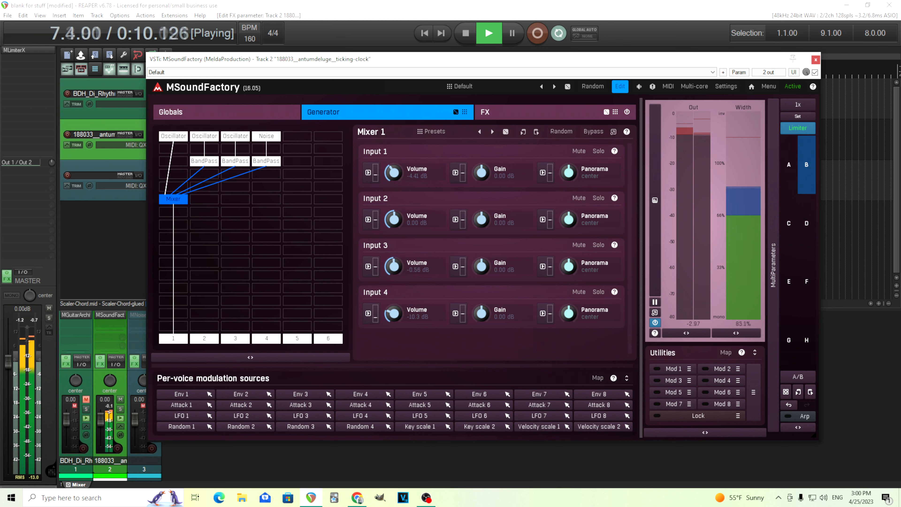
double_click(398, 268)
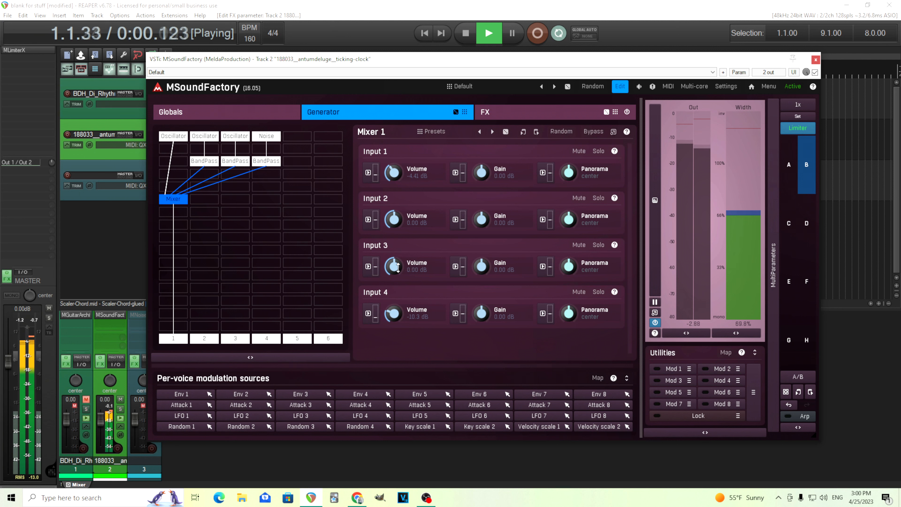
click(467, 34)
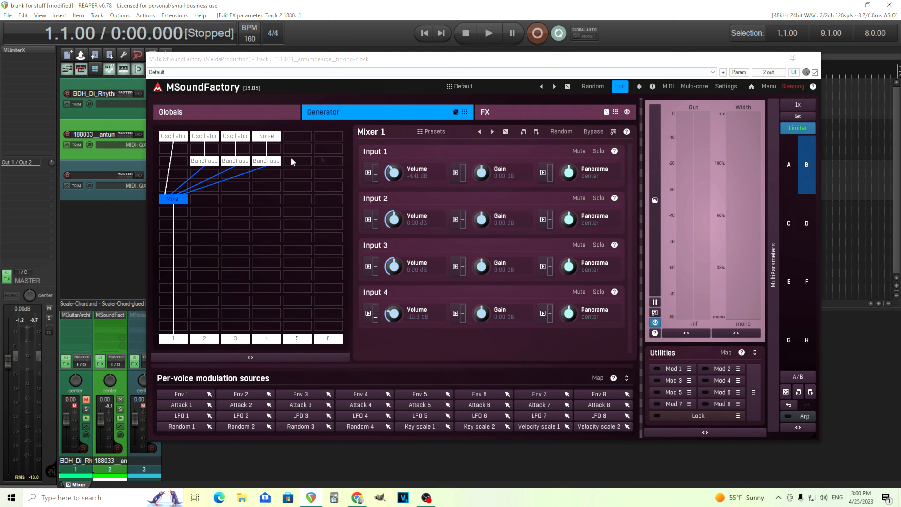
Solo Mixer 1's Input 4, then enable BandPass 1's low-pass and set its frequency to 11.7 kHz while playing back the noise layer
click(599, 292)
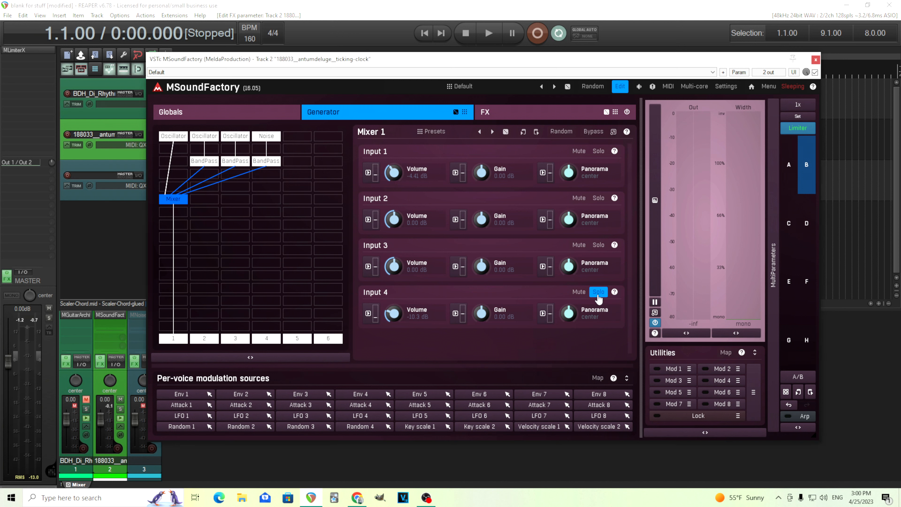
click(276, 161)
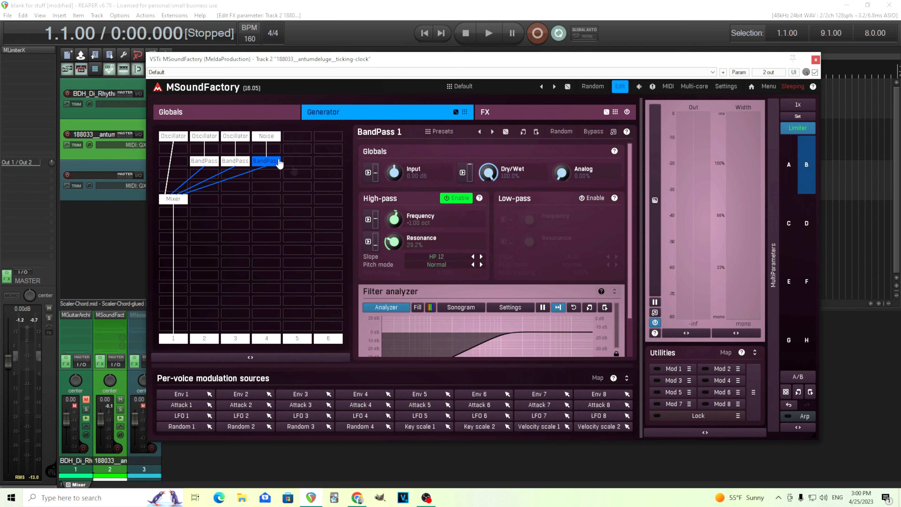
click(593, 199)
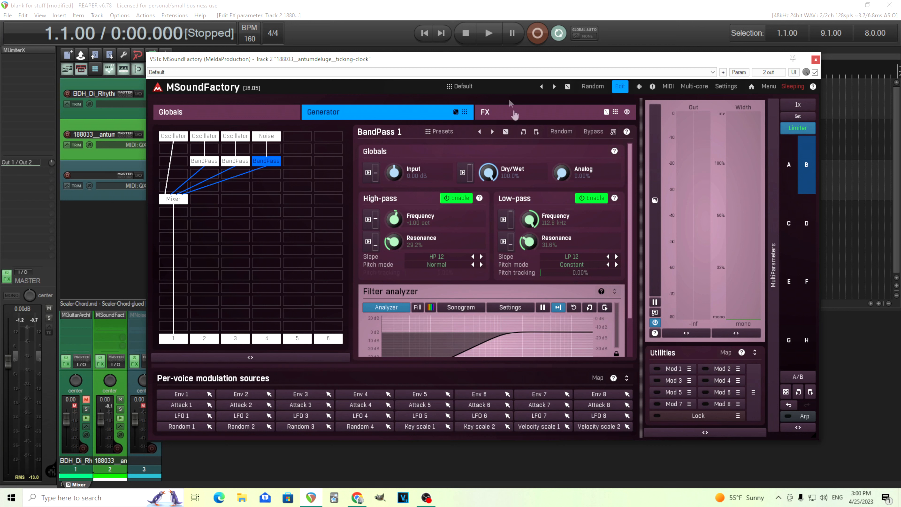
key(space)
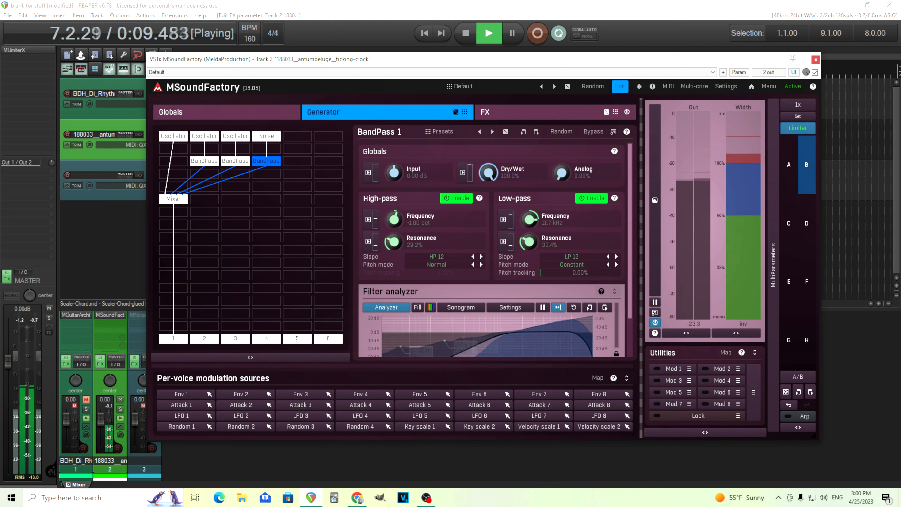
key(space)
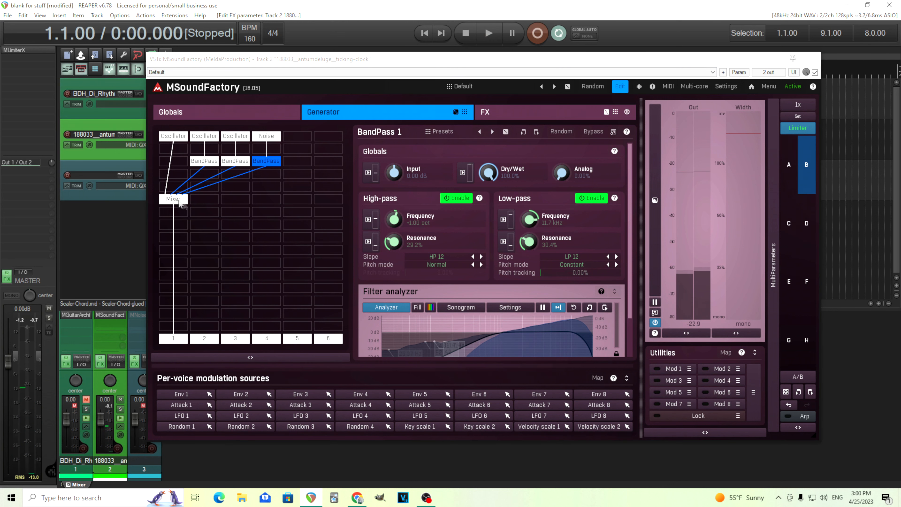
Unsolo Mixer 1's Input 4 and set its volume to about -4.9 dB while playing back the full mix
click(174, 200)
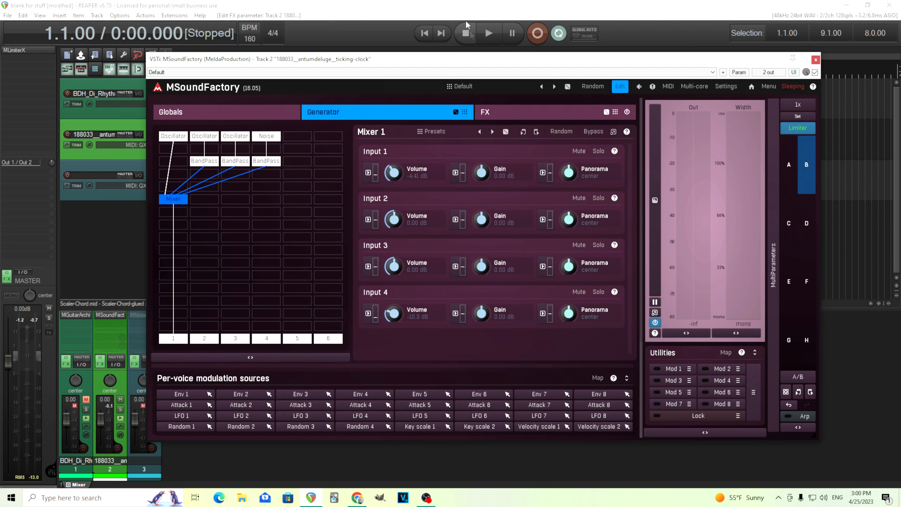
click(492, 31)
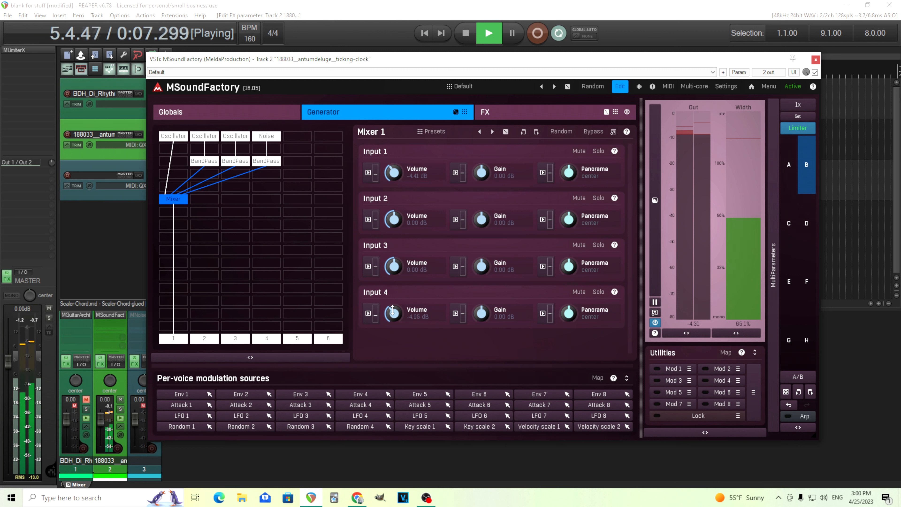
click(465, 34)
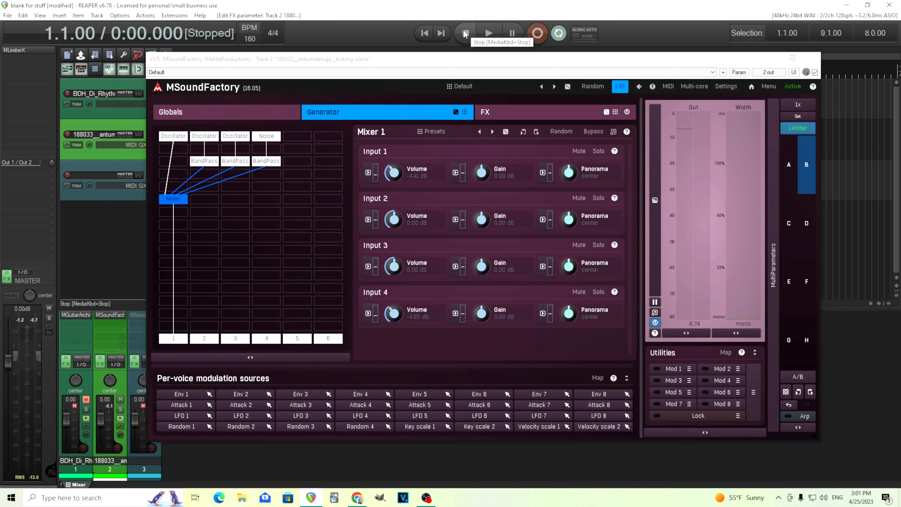
Compare sound slots A and B during playback and set slot A's Oscillator 3 volume to -9.46 dB
click(789, 169)
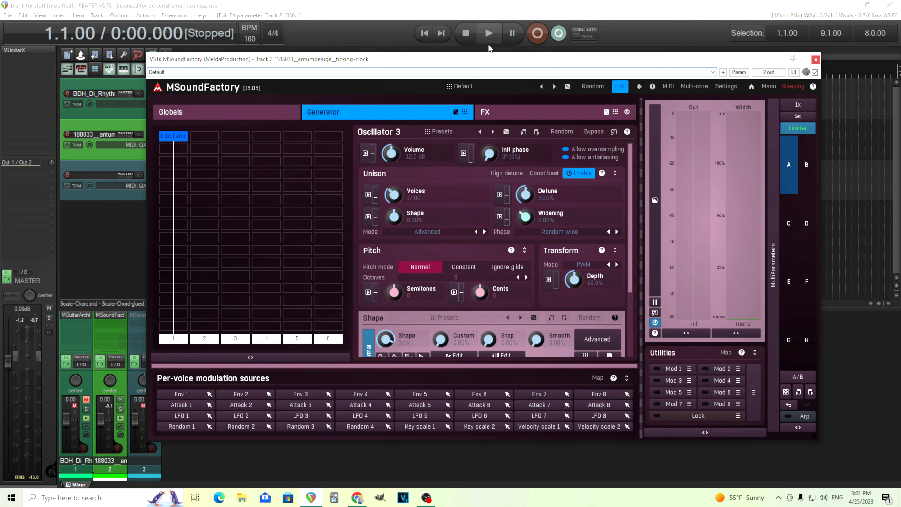
click(488, 35)
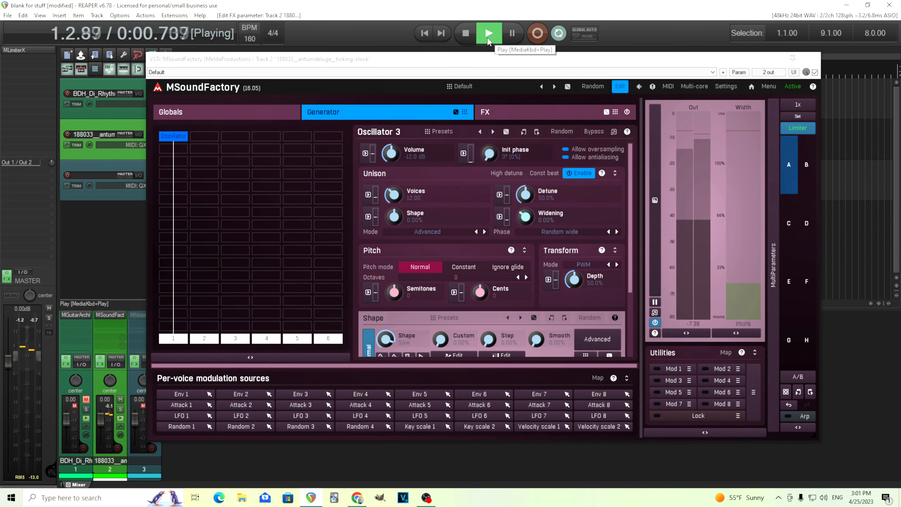
click(806, 166)
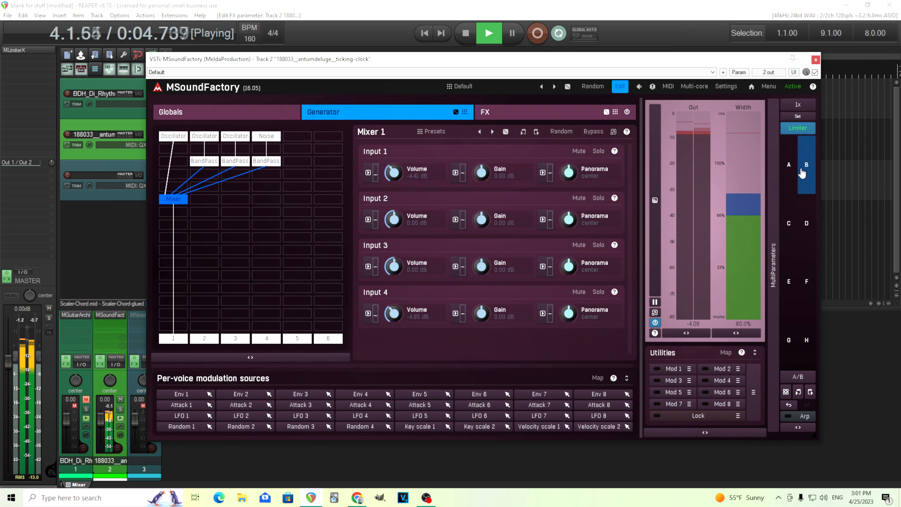
click(792, 168)
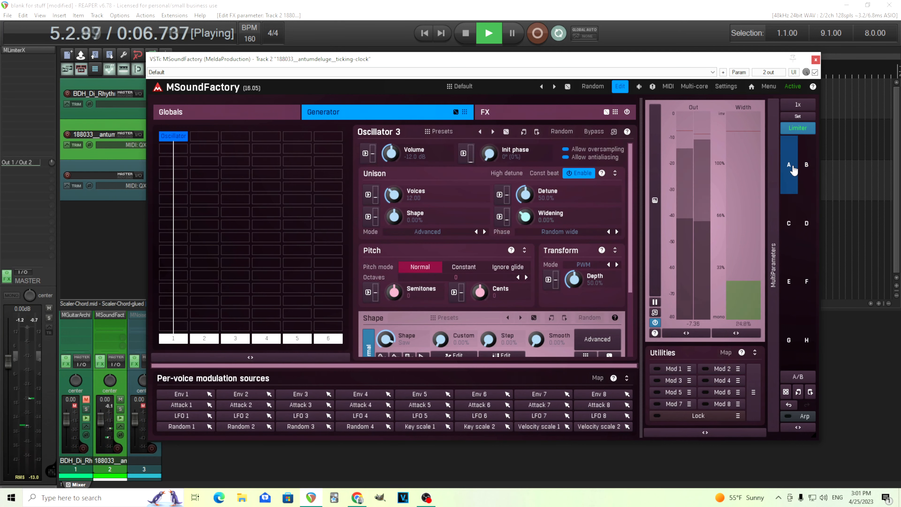
drag(388, 155, 389, 147)
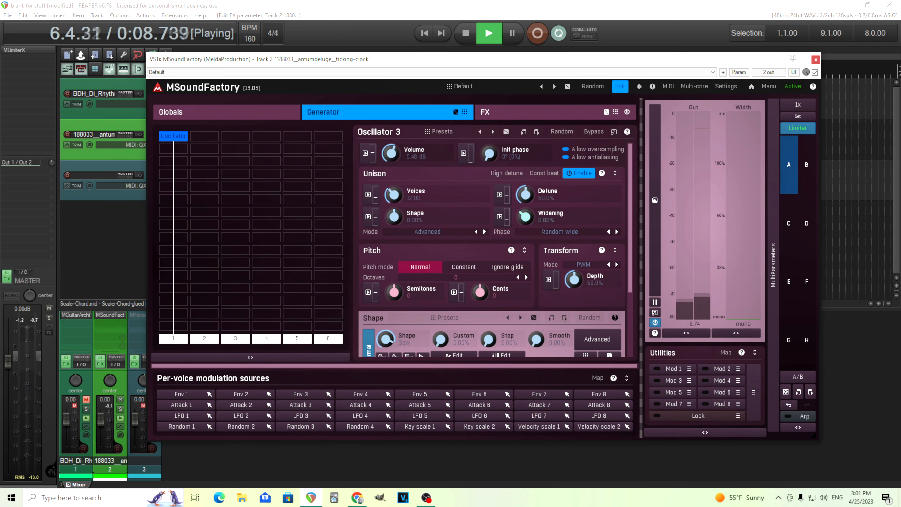
Return to slot B, lower Mixer 1's Input 4 volume to -7.11 dB and stop playback
click(806, 168)
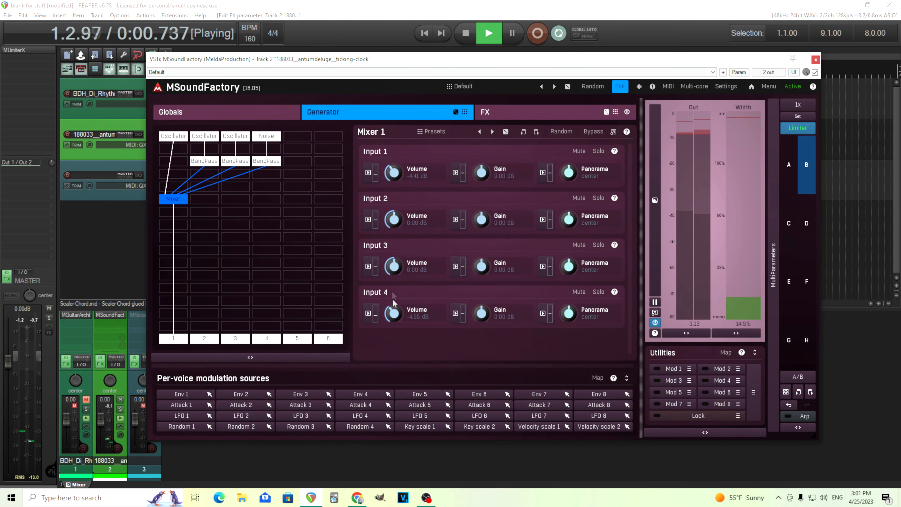
click(473, 34)
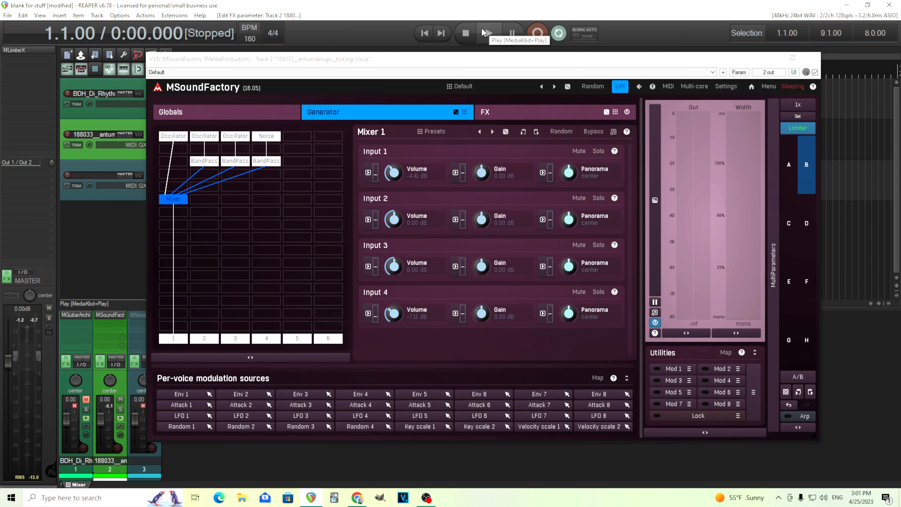
Add a TurboComp to the third slot of the first column in the FX section
click(567, 115)
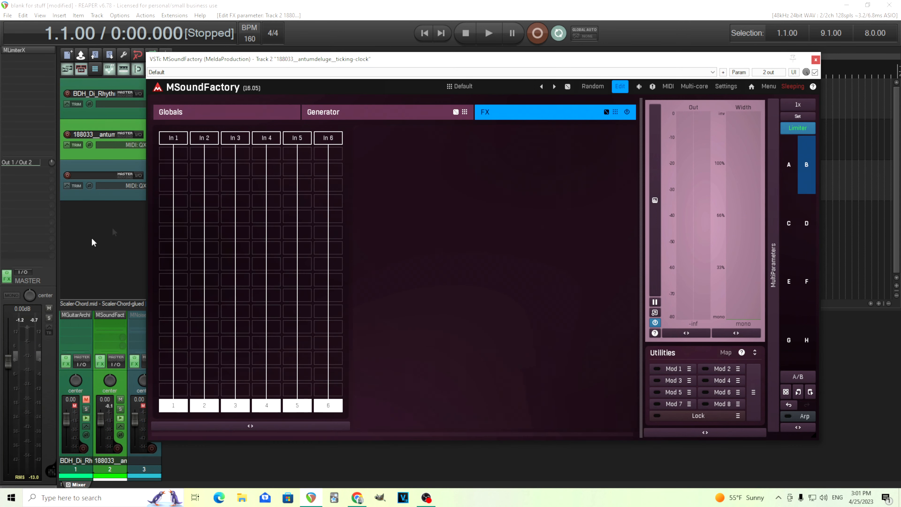
click(183, 184)
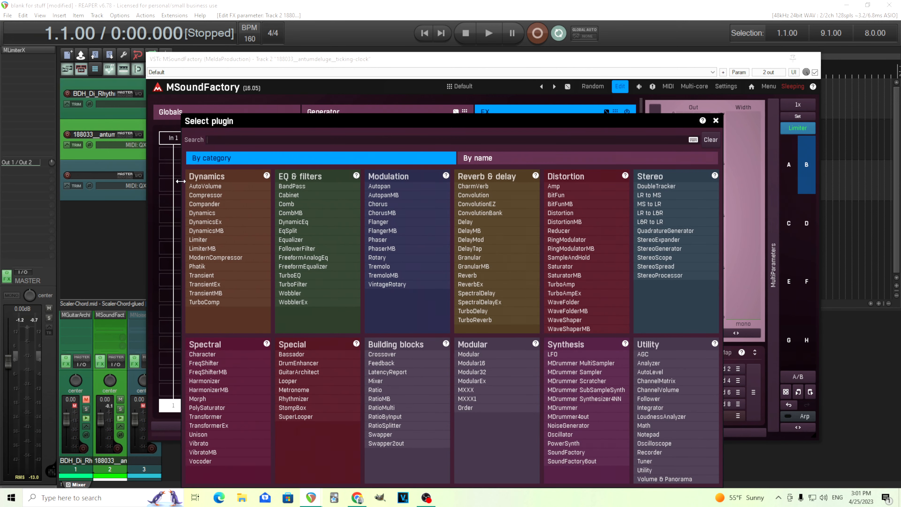
click(204, 301)
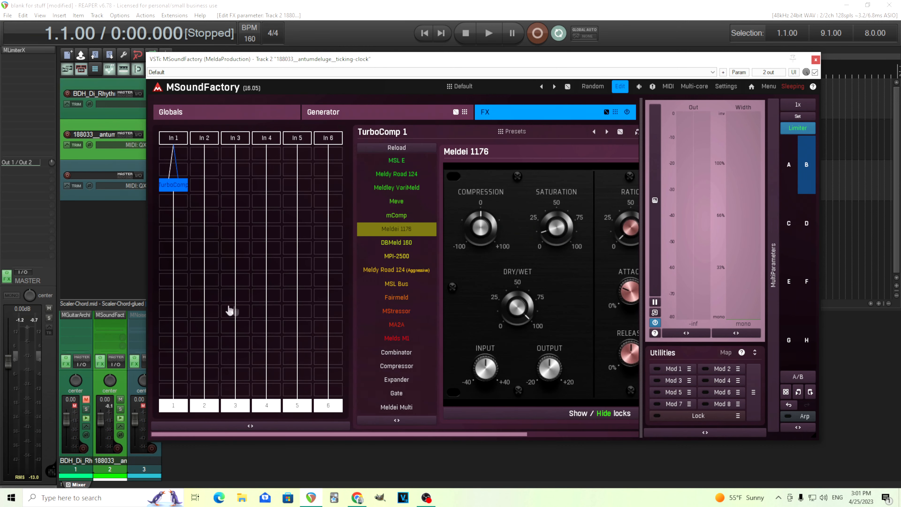
Choose the Fairmeld model for TurboComp 1, open it in its own repositioned window and show its meters
click(429, 301)
drag(515, 434, 628, 433)
click(613, 132)
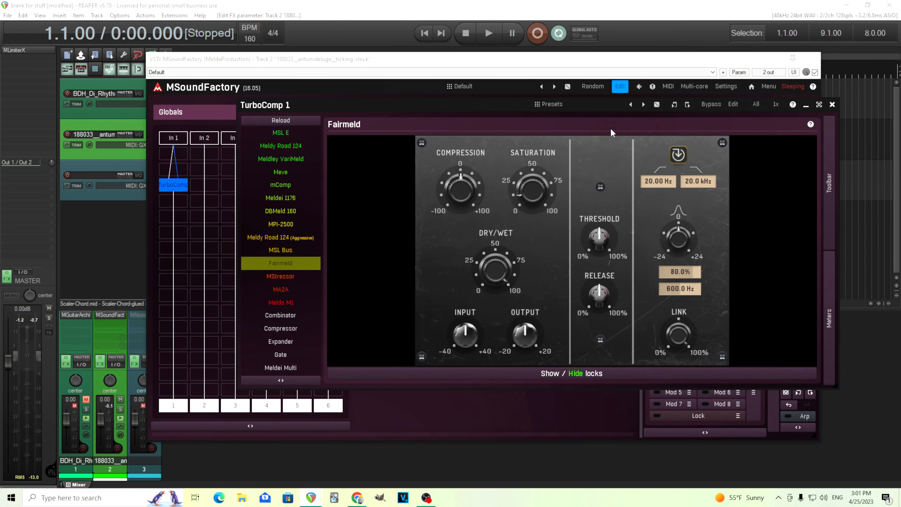
drag(345, 104, 265, 105)
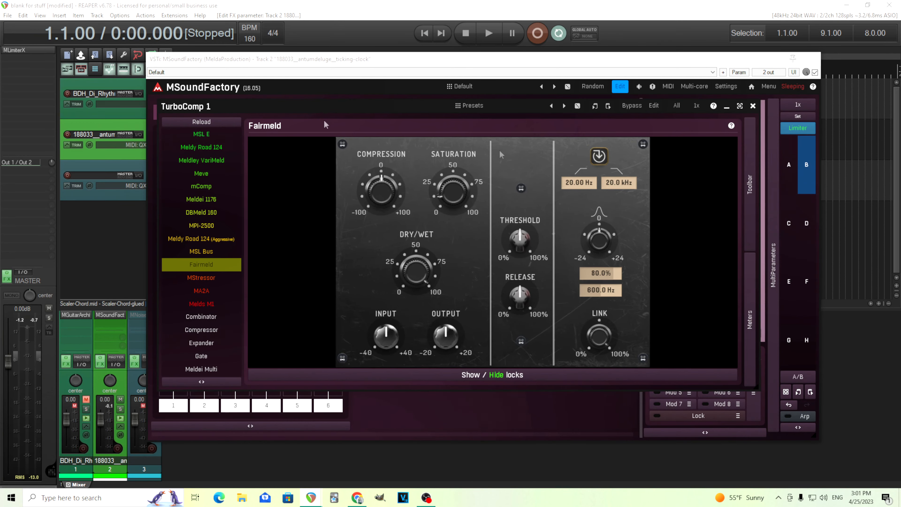
click(755, 285)
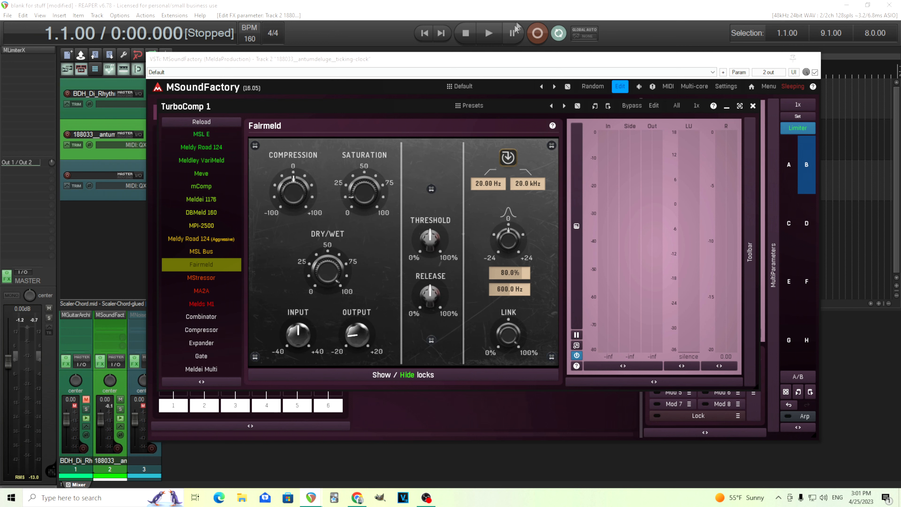
Play the loop and raise Fairmeld's threshold, output level and saturation by ear
click(496, 35)
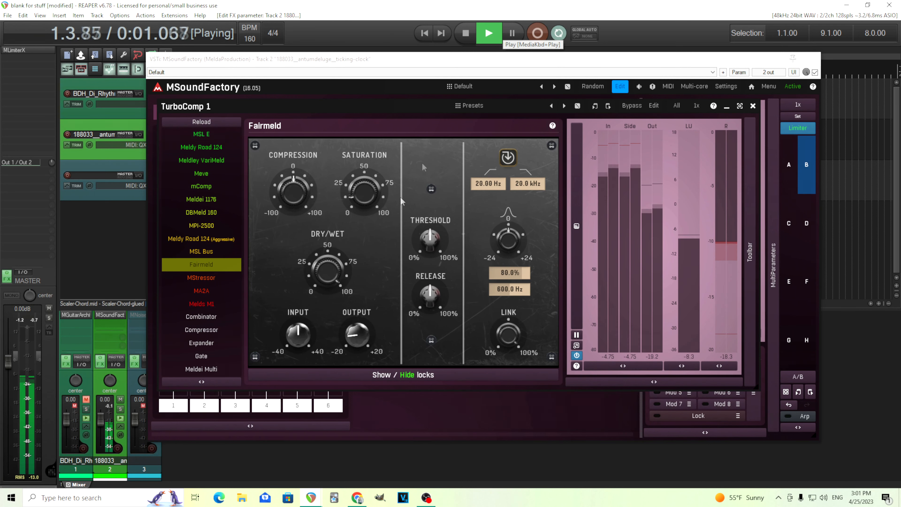
drag(431, 244, 431, 225)
drag(357, 336, 357, 321)
drag(368, 204, 368, 195)
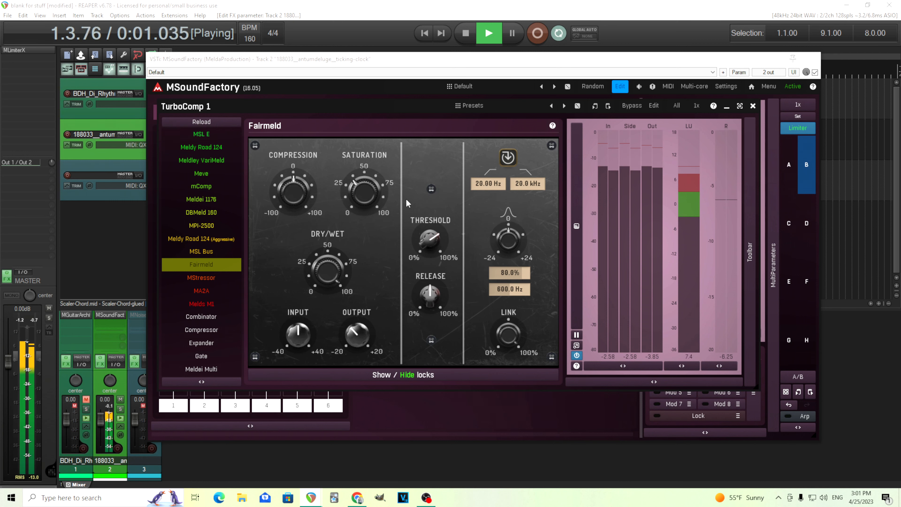
Compare the sound with TurboComp 1 bypassed and active, raise its output slightly and stop playback
click(633, 108)
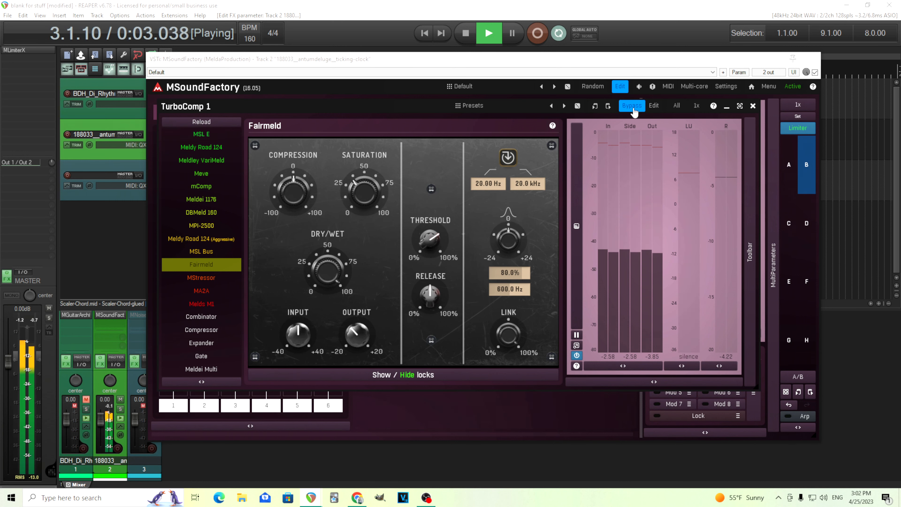
click(633, 107)
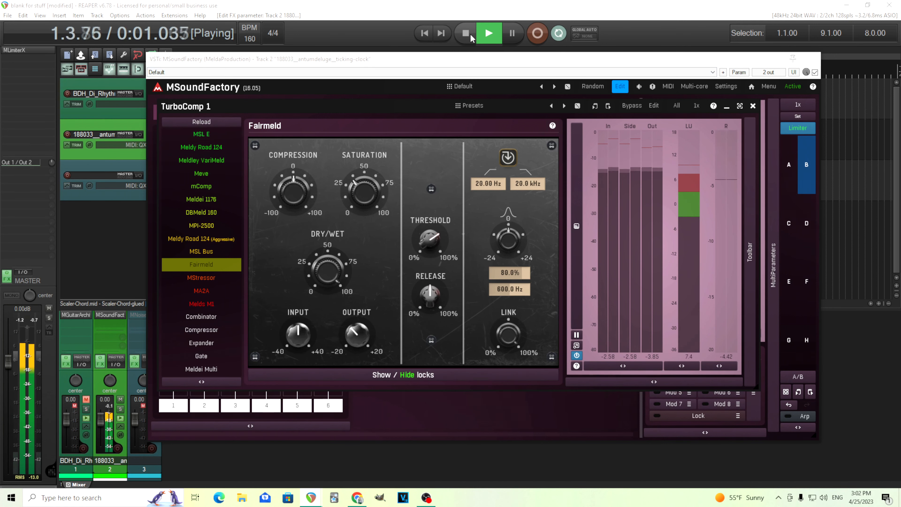
click(632, 106)
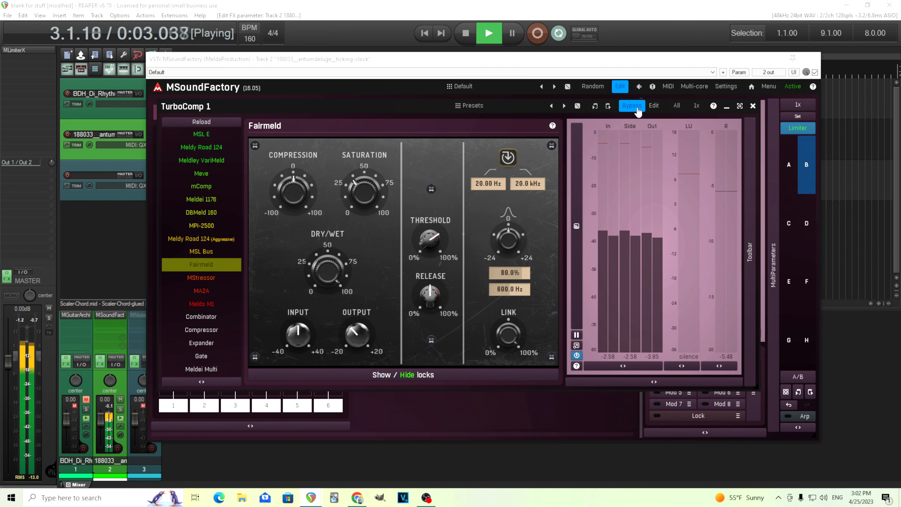
click(631, 105)
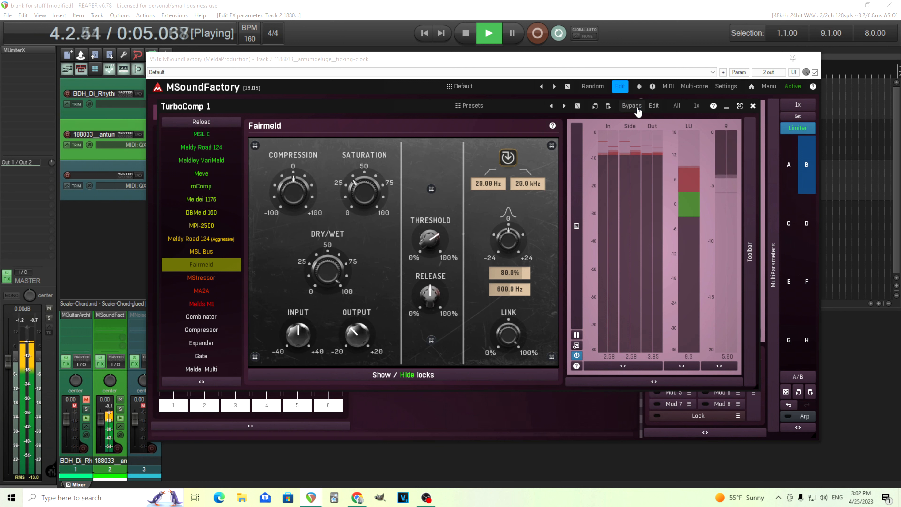
drag(357, 335, 356, 333)
key(space)
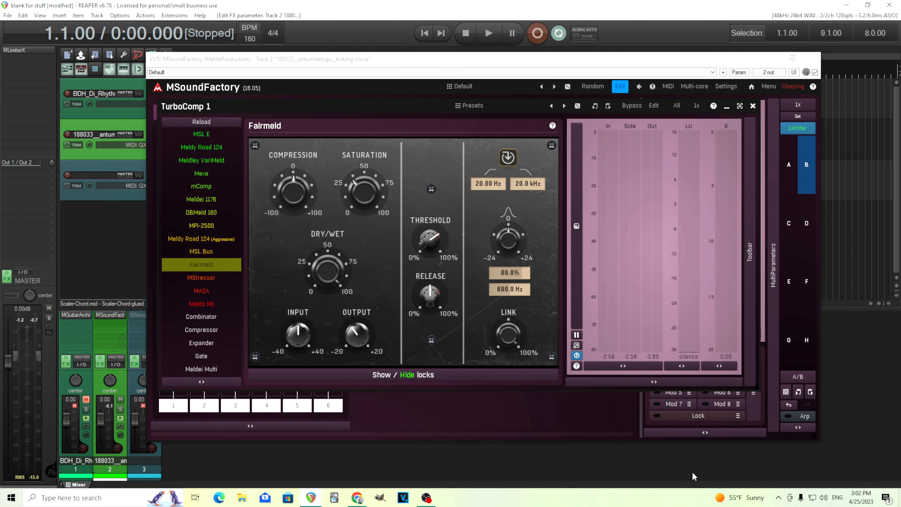
Play the loop again, fine-tune TurboComp 1's output level against the bypassed signal and stop playback
click(485, 33)
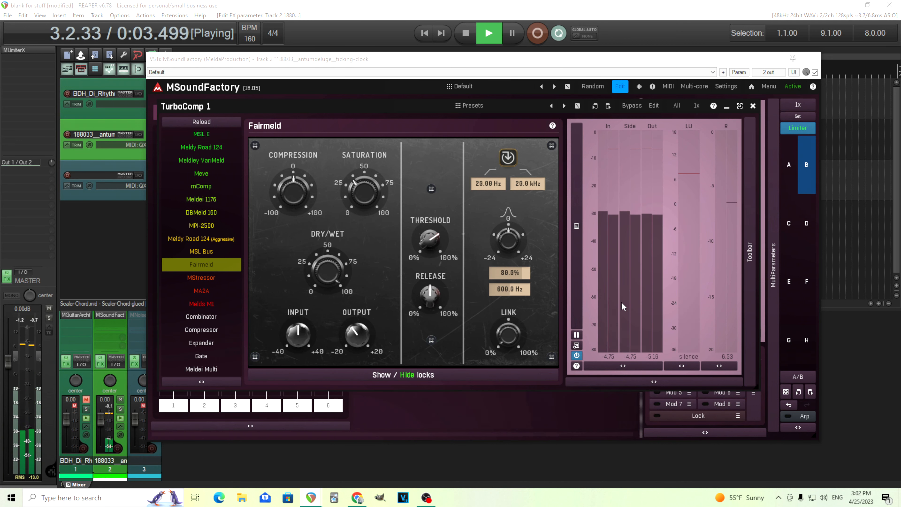
click(632, 106)
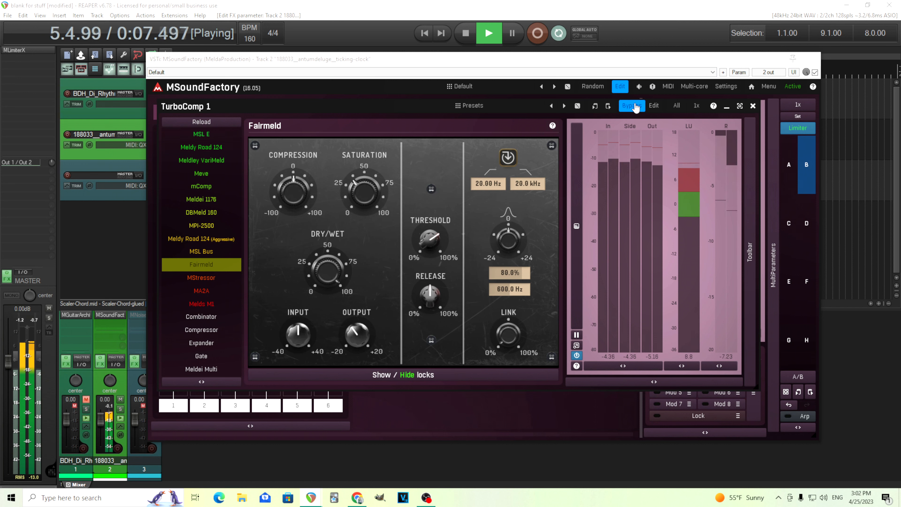
click(634, 107)
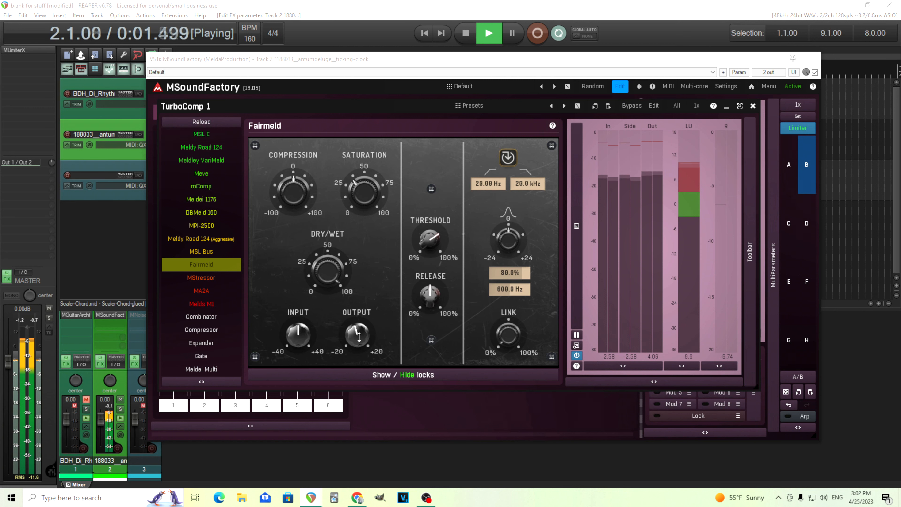
click(633, 106)
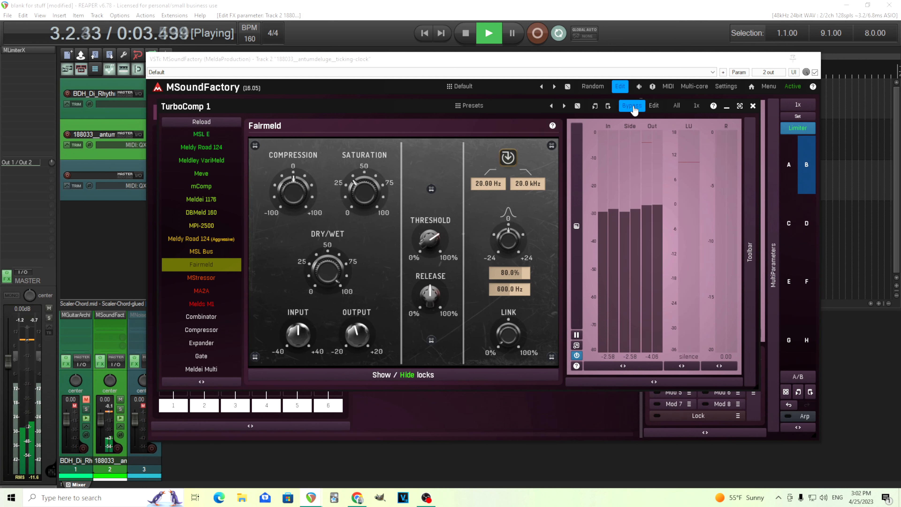
click(633, 106)
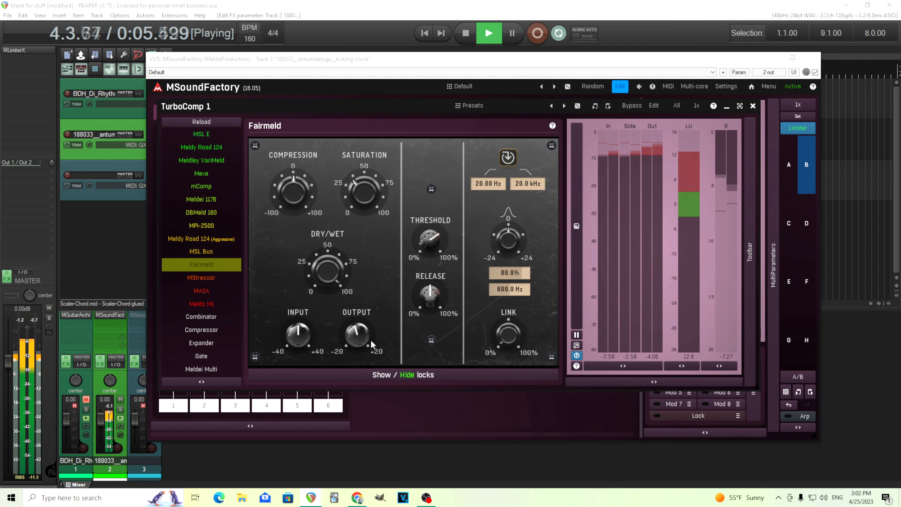
click(636, 108)
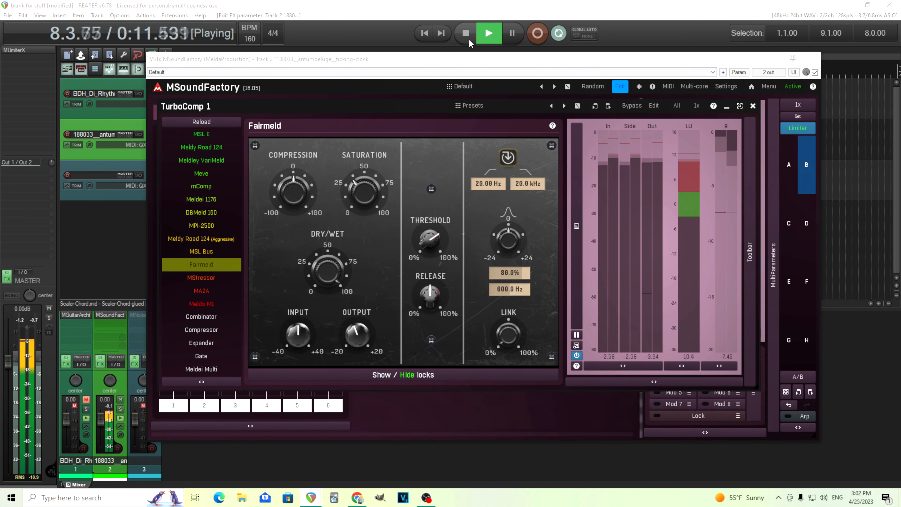
key(space)
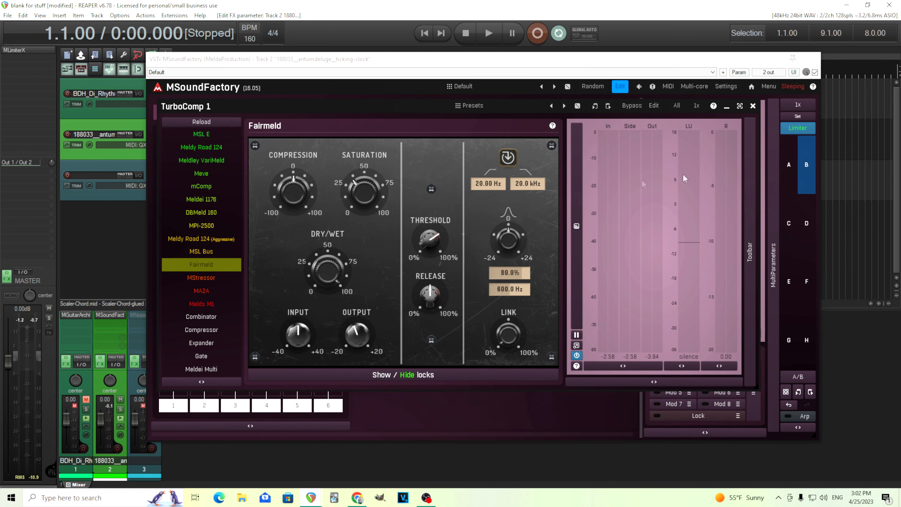
Close the TurboComp window and compare sound slots A and B during playback, ending on slot B
click(753, 105)
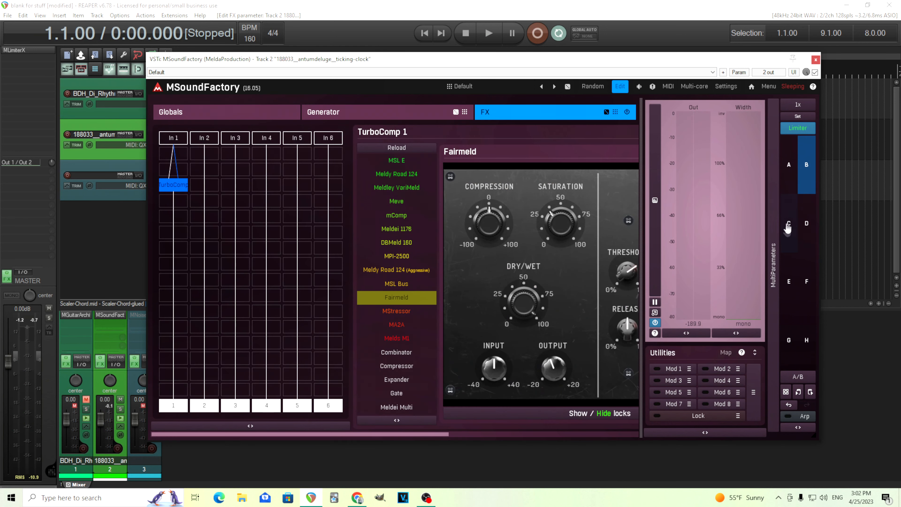
click(788, 188)
click(490, 31)
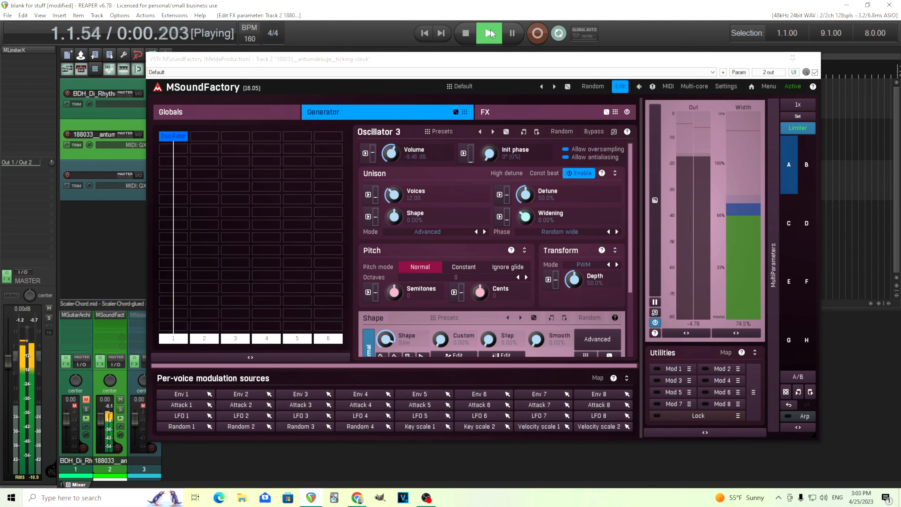
click(810, 163)
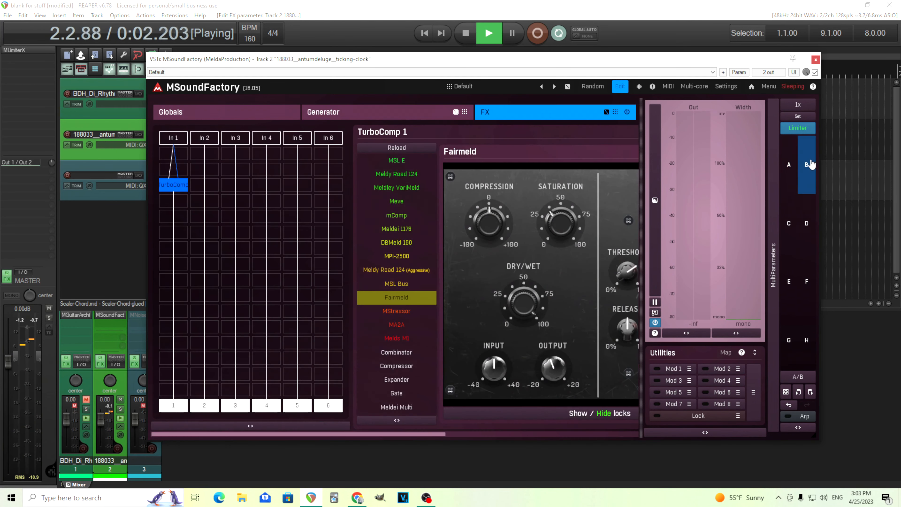
click(789, 165)
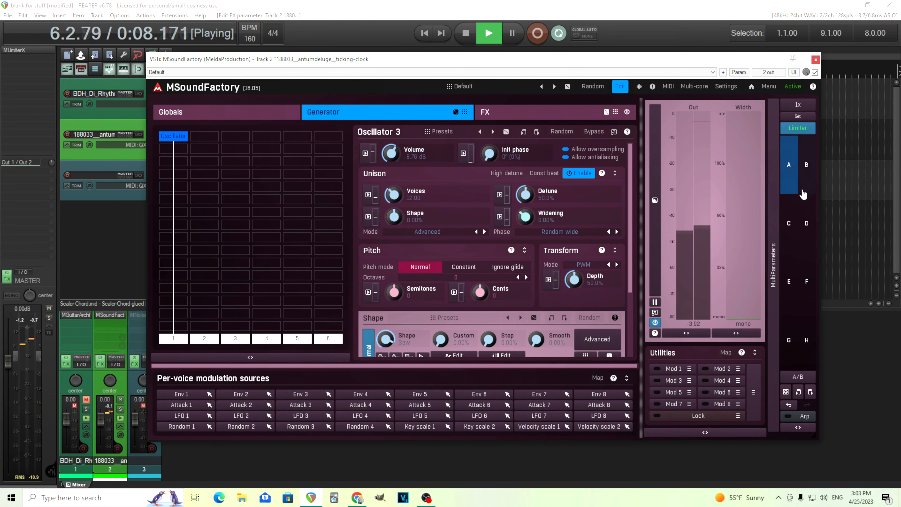
click(807, 177)
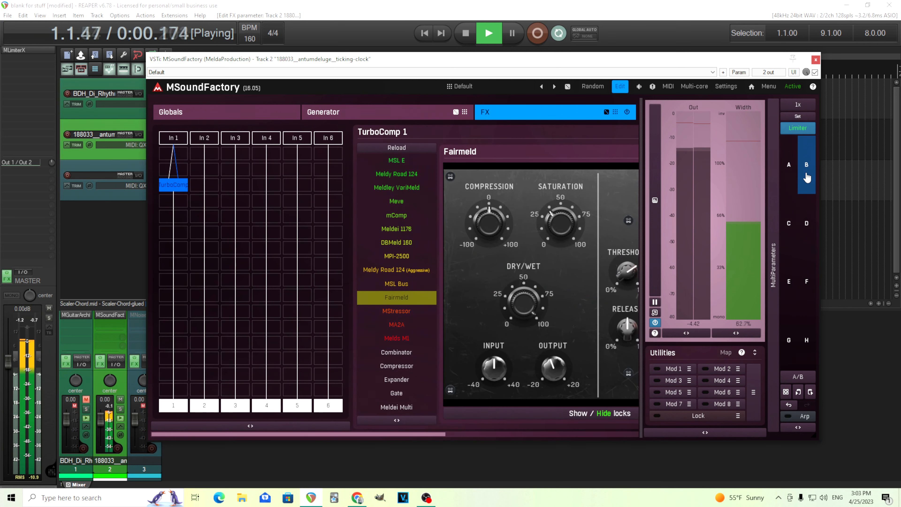
click(469, 40)
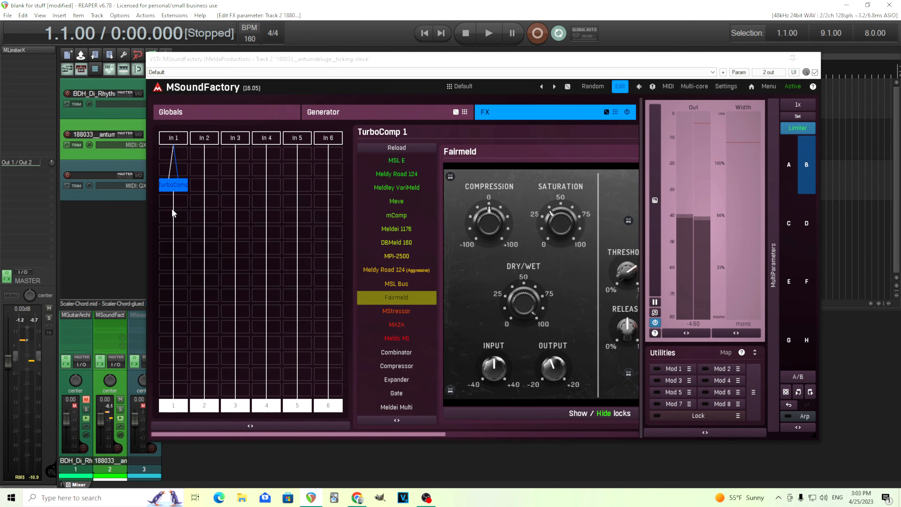
Add an Equalizer directly below TurboComp in the first column of the FX section
double_click(172, 201)
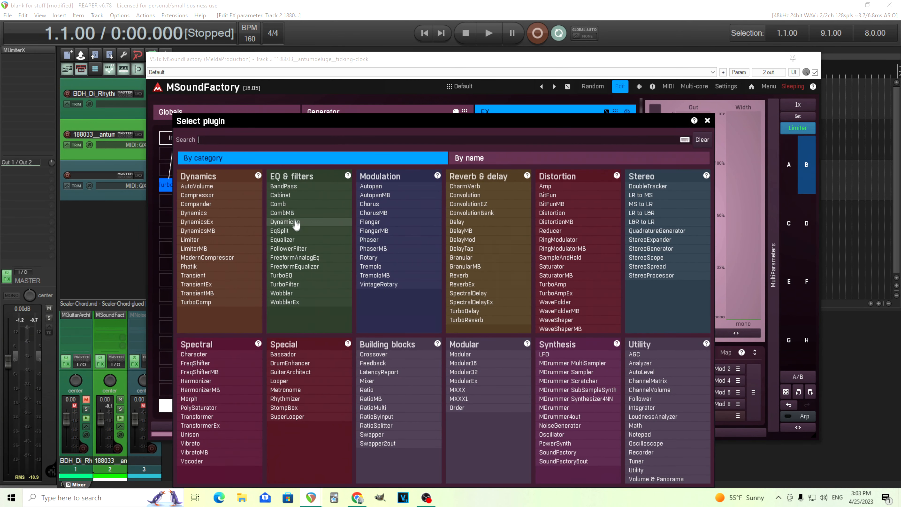
click(306, 241)
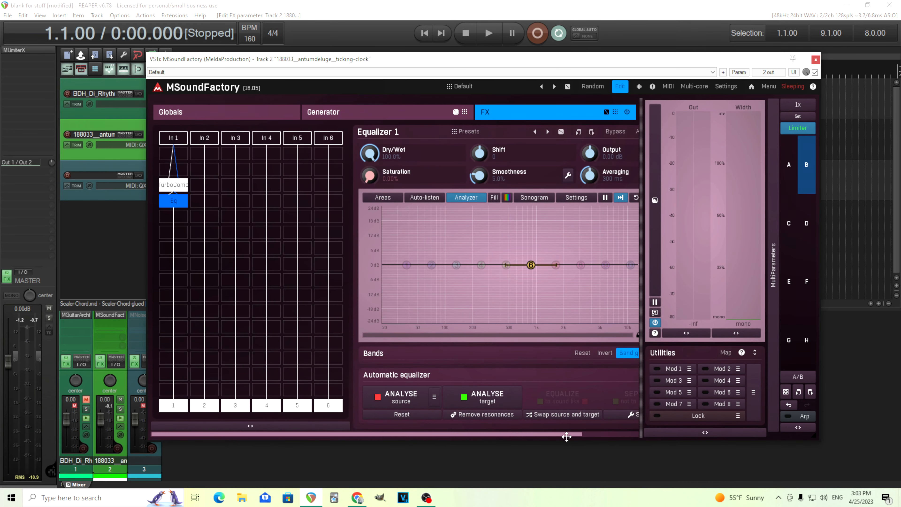
drag(567, 437, 620, 436)
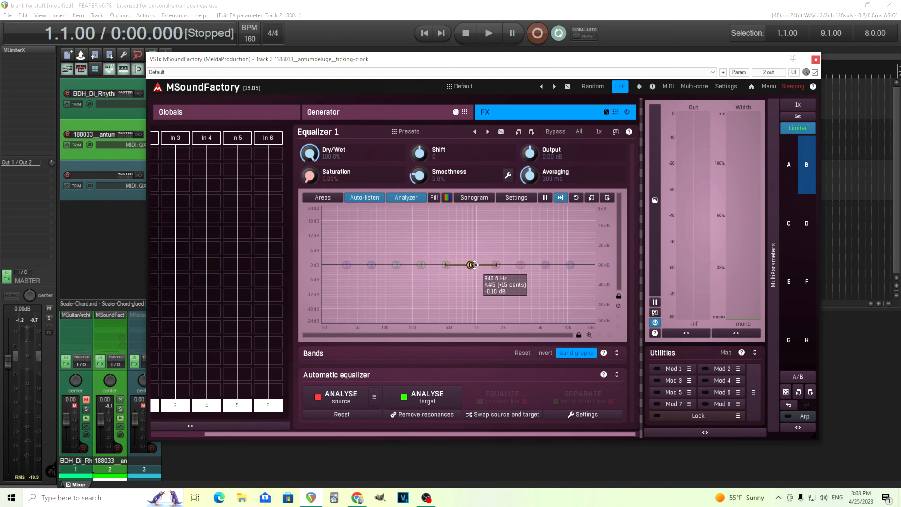
Cut Equalizer band 6 by about 5 dB near 4 kHz during playback and compare it with the equalizer bypassed
click(489, 34)
drag(470, 265, 548, 279)
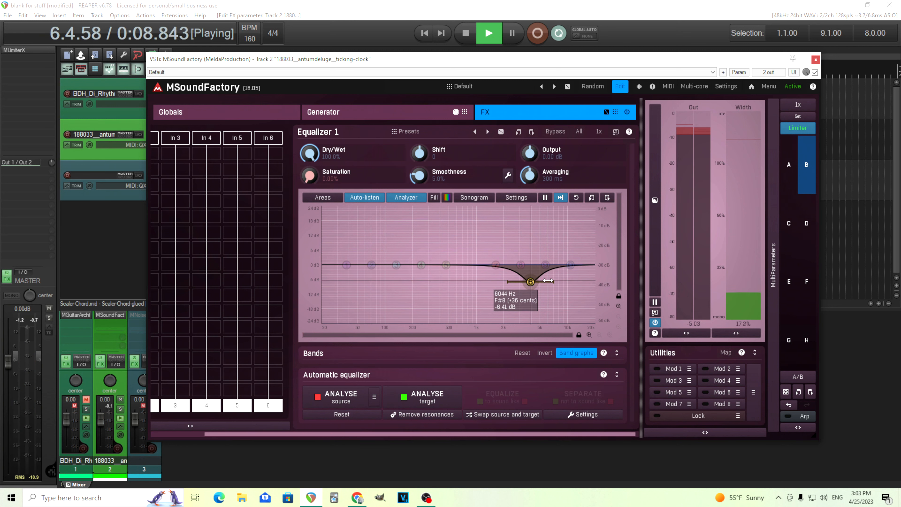
drag(530, 282, 531, 277)
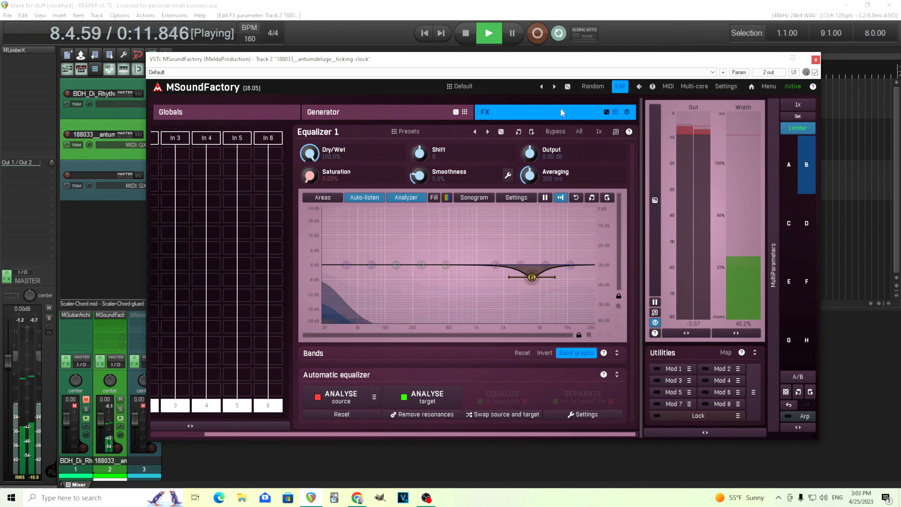
click(562, 133)
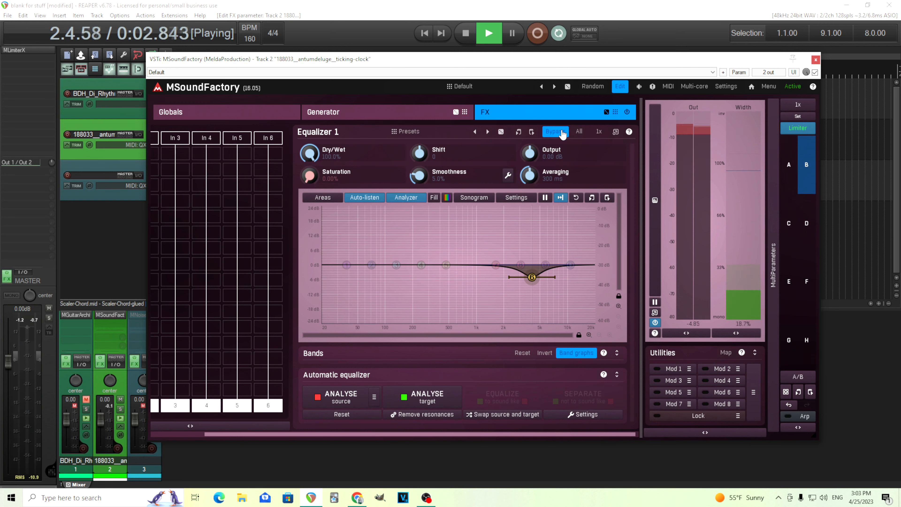
click(563, 133)
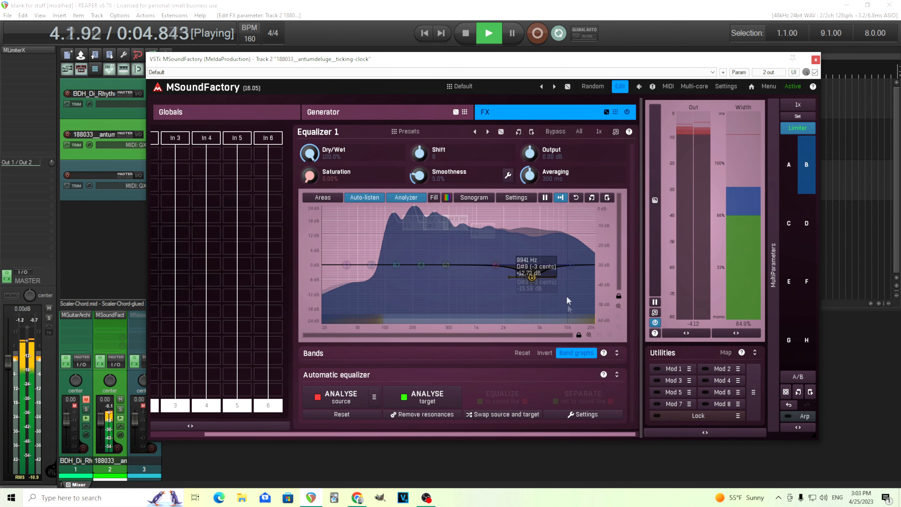
drag(550, 277, 550, 277)
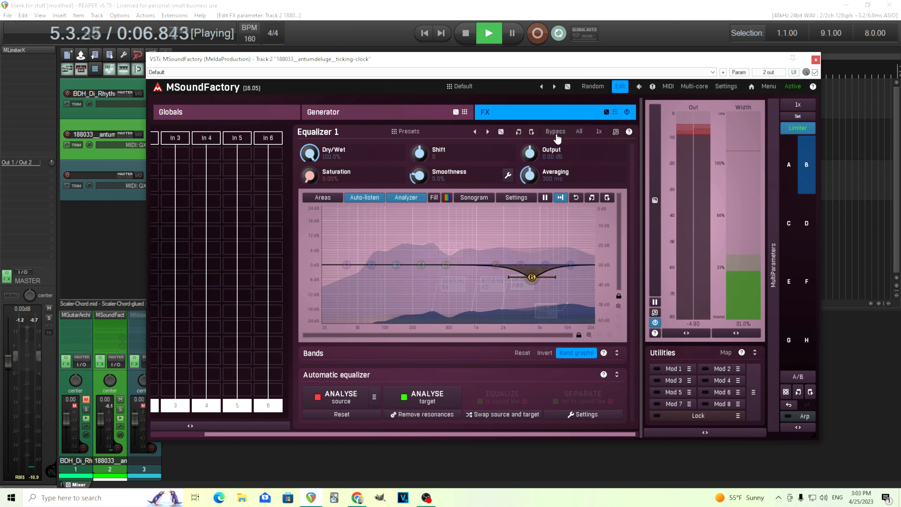
Enable Equalizer band 1 as a high-pass filter with slope 2 at 131.6 Hz and close its settings
double_click(347, 265)
click(403, 412)
click(510, 377)
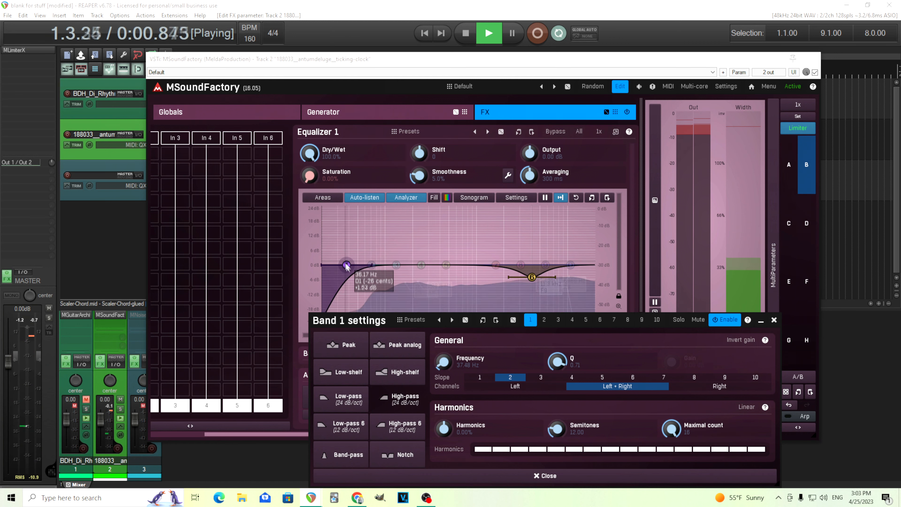
drag(347, 265, 387, 265)
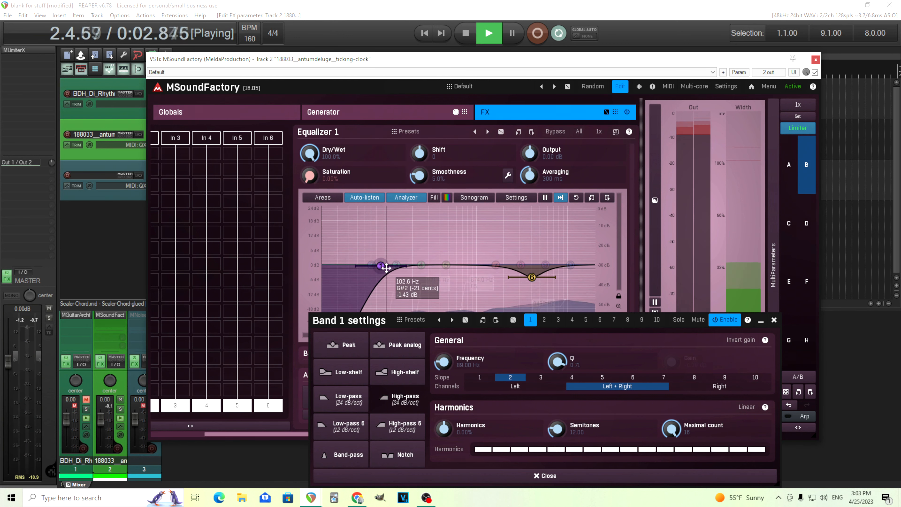
drag(387, 266, 397, 266)
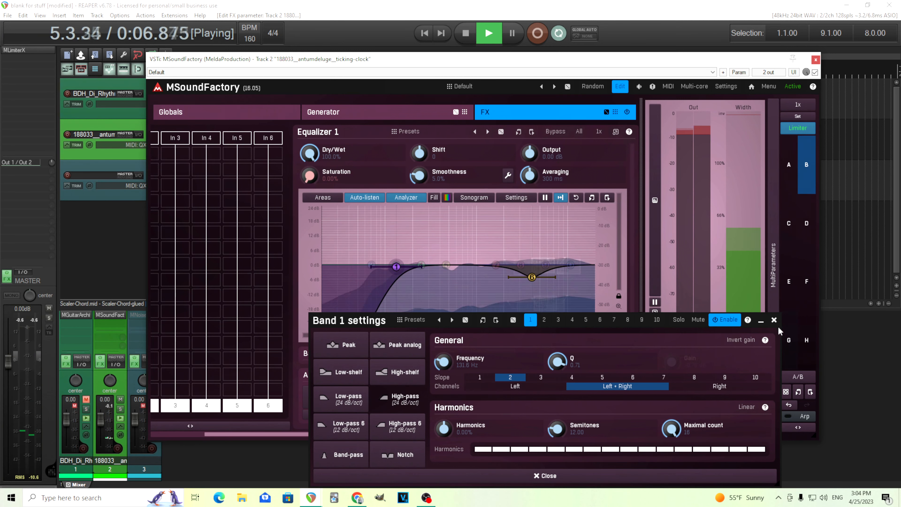
click(774, 320)
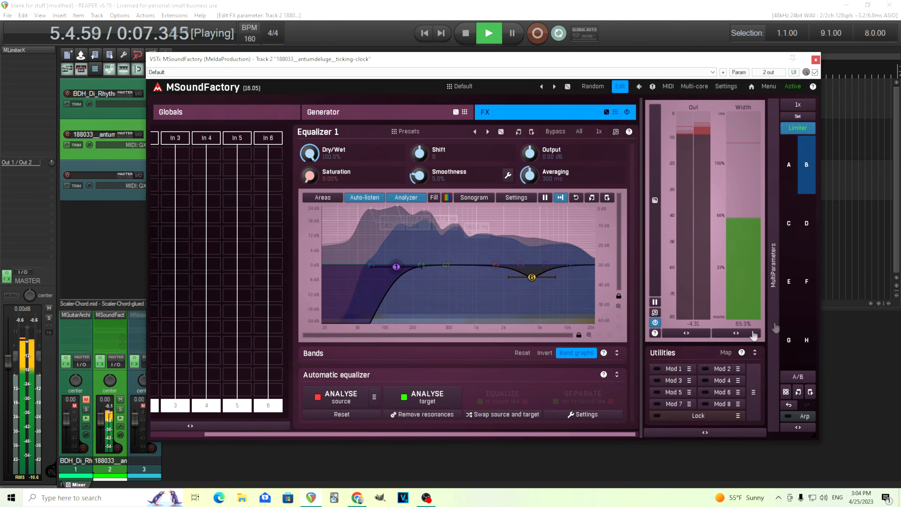
Compare the sound with the Equalizer bypassed and active during playback, and stop playback
click(555, 132)
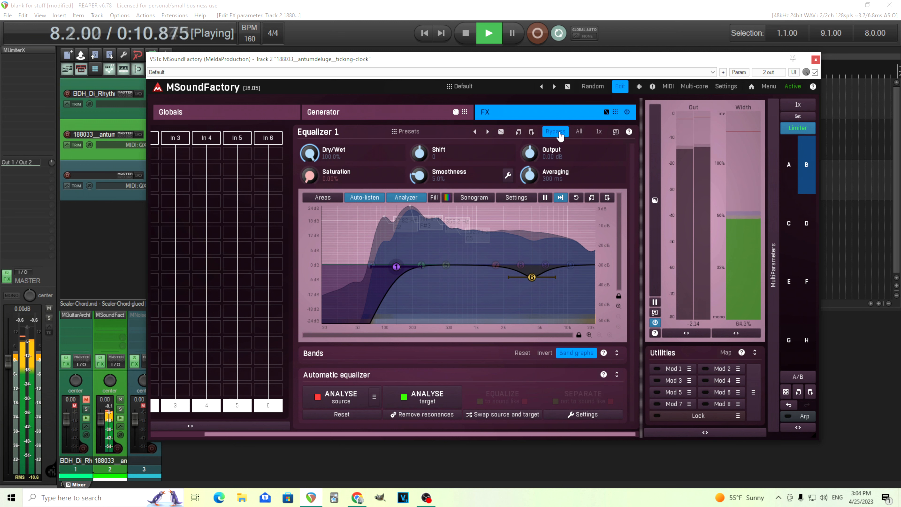
click(558, 134)
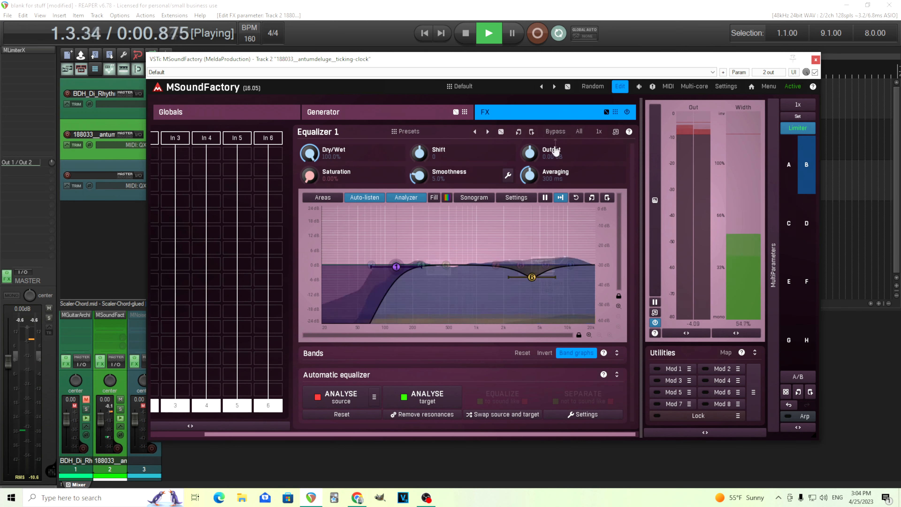
click(466, 33)
Add a CharmVerb below the Equalizer in the first column of the FX section and expand its Designer section
scroll(514, 433, left, 3)
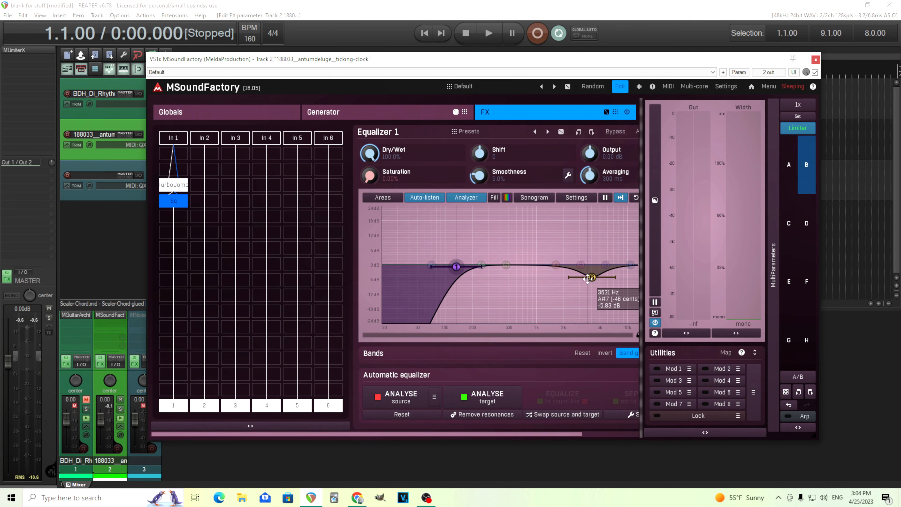
click(168, 234)
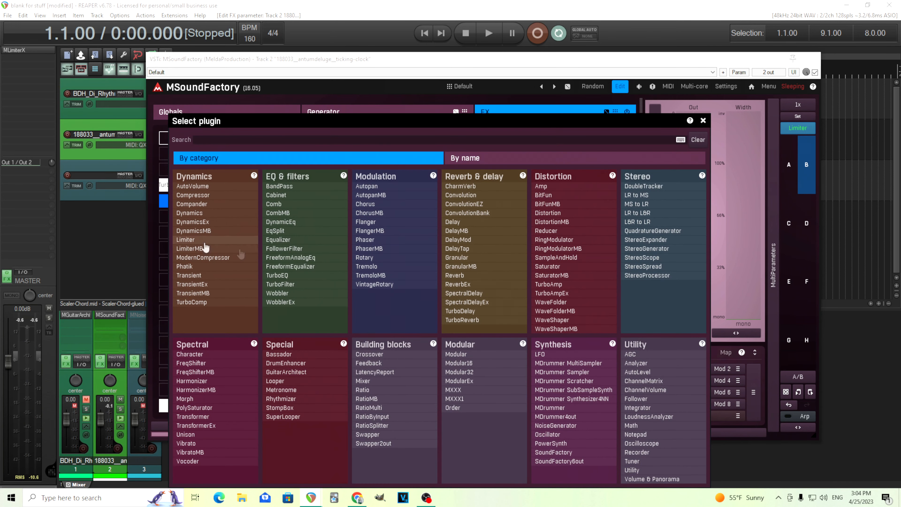
click(500, 187)
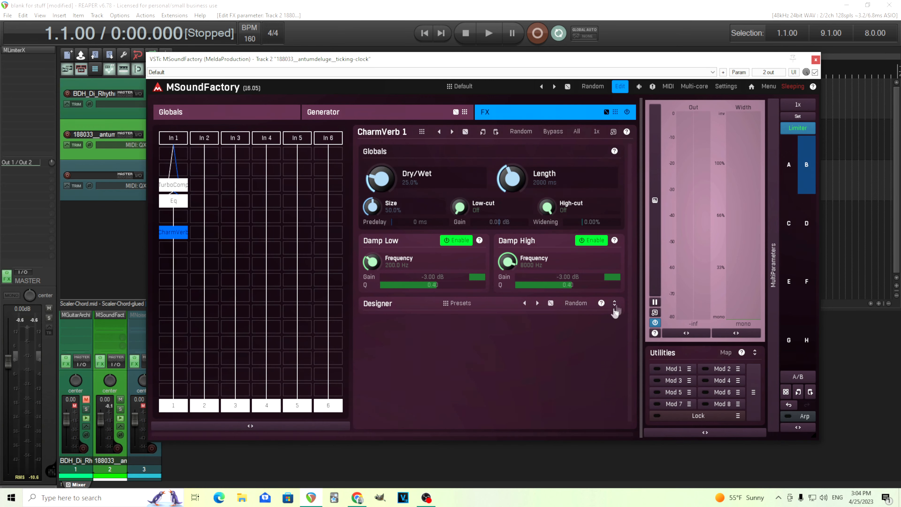
click(613, 305)
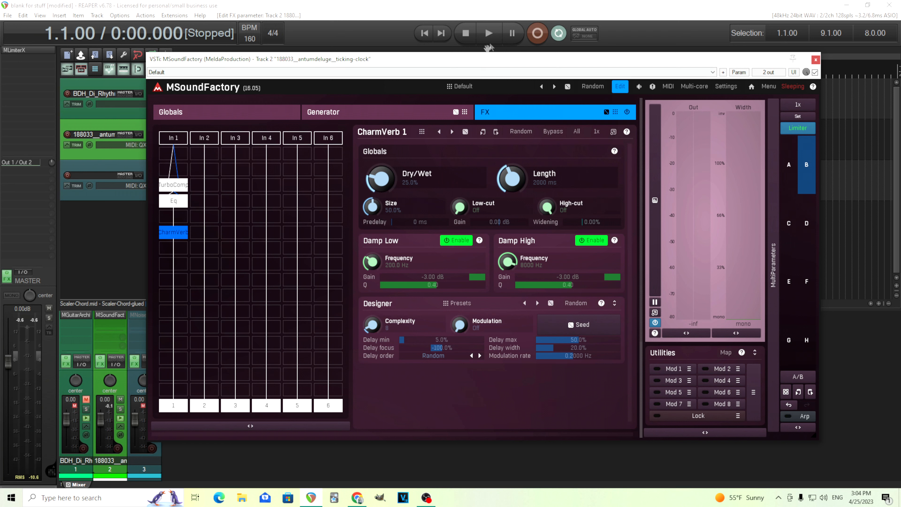
Set CharmVerb's Length to 1129 ms and its Dry/Wet to 21.0% during playback
click(490, 37)
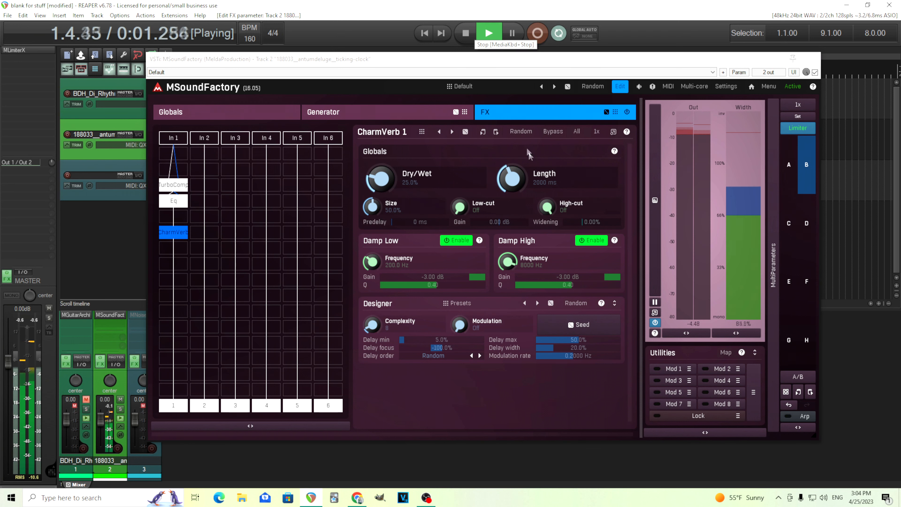
drag(512, 180, 512, 187)
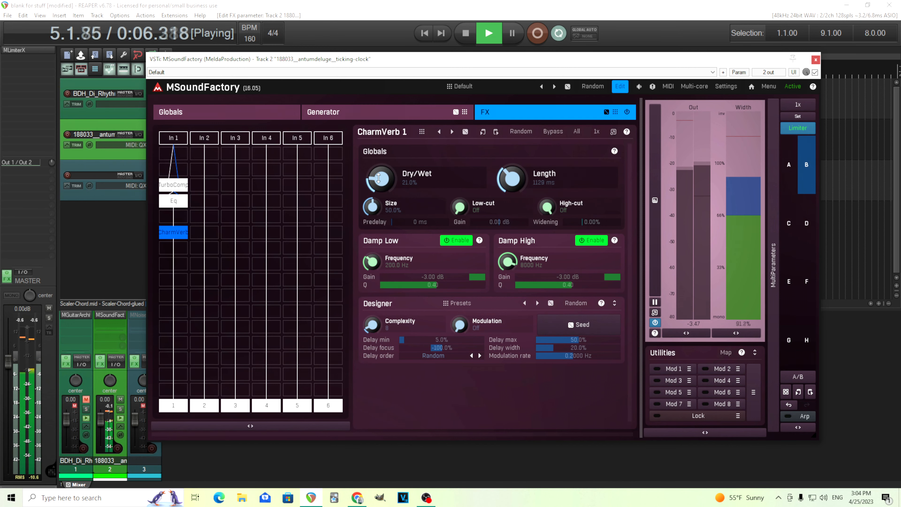
drag(379, 178, 378, 179)
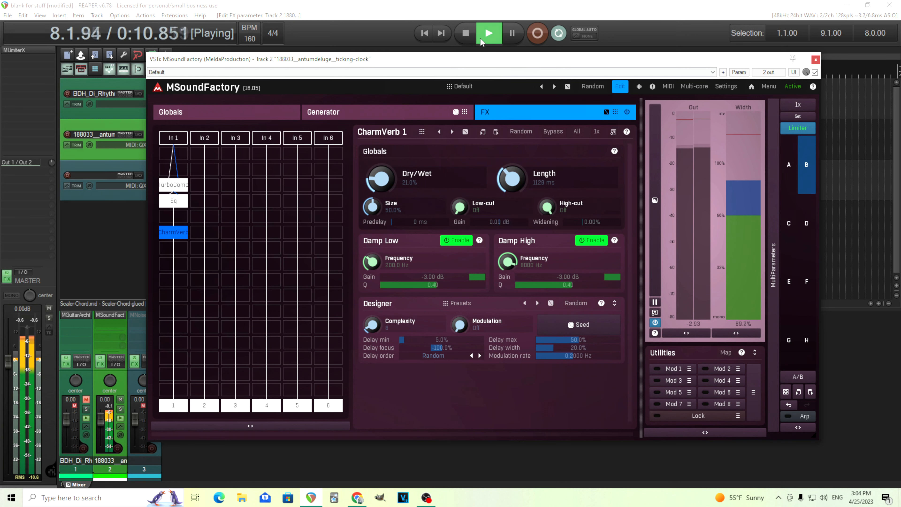
Compare sound slots A and B during playback, ending on slot B, and stop playback
click(789, 165)
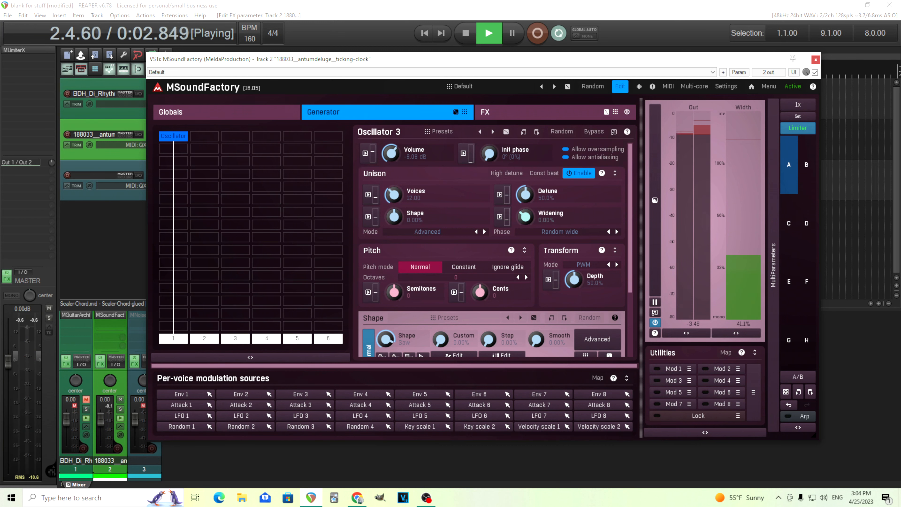
click(802, 193)
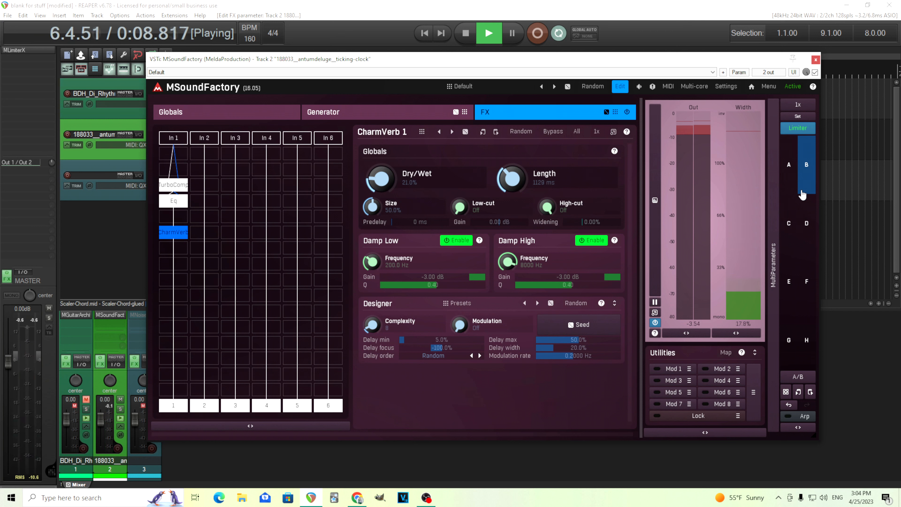
click(467, 39)
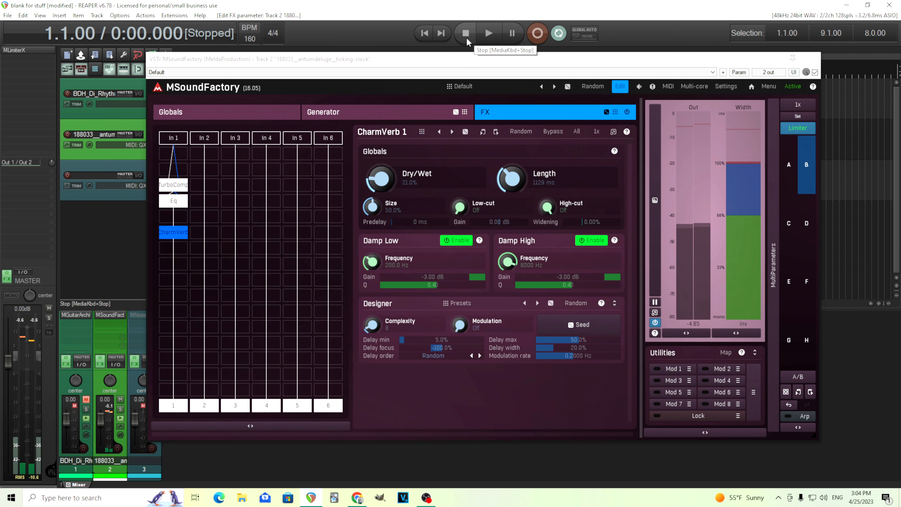
Set the noise layer's volume at Input 4 of the Generator's Mixer to -13.3 dB during playback
click(350, 118)
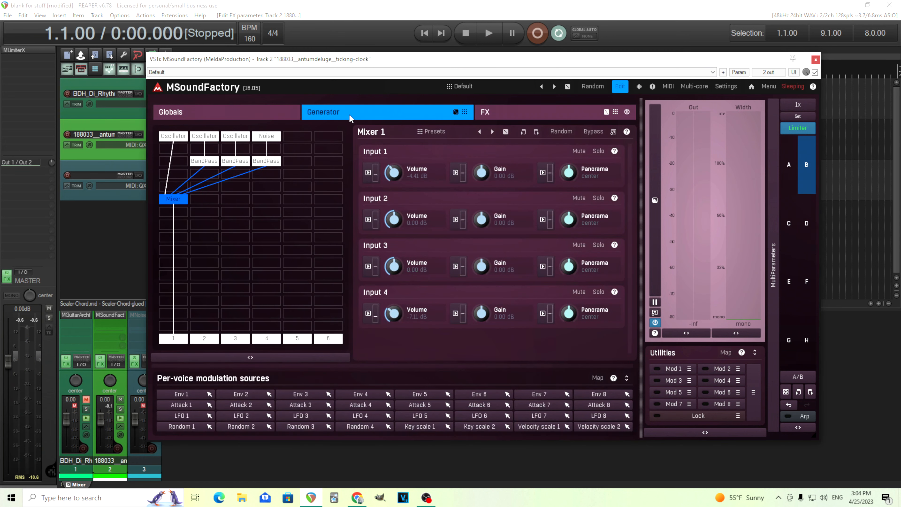
click(489, 33)
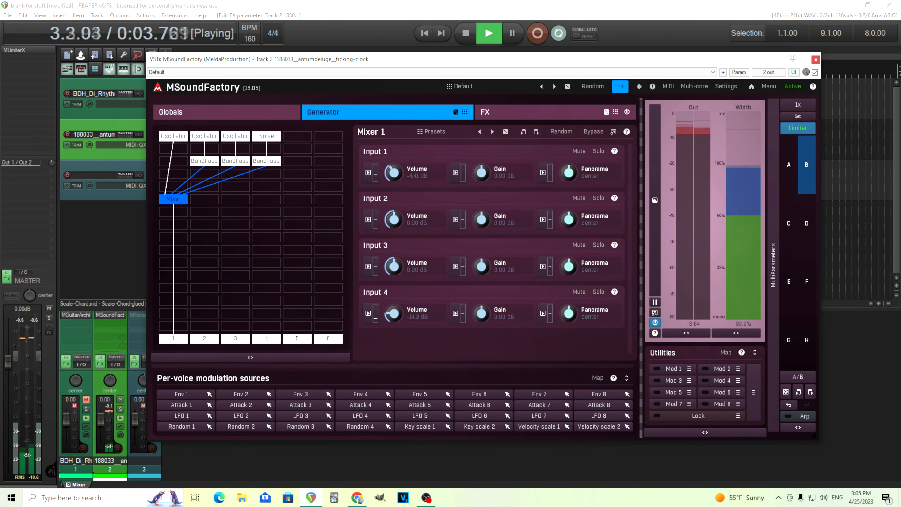
key(space)
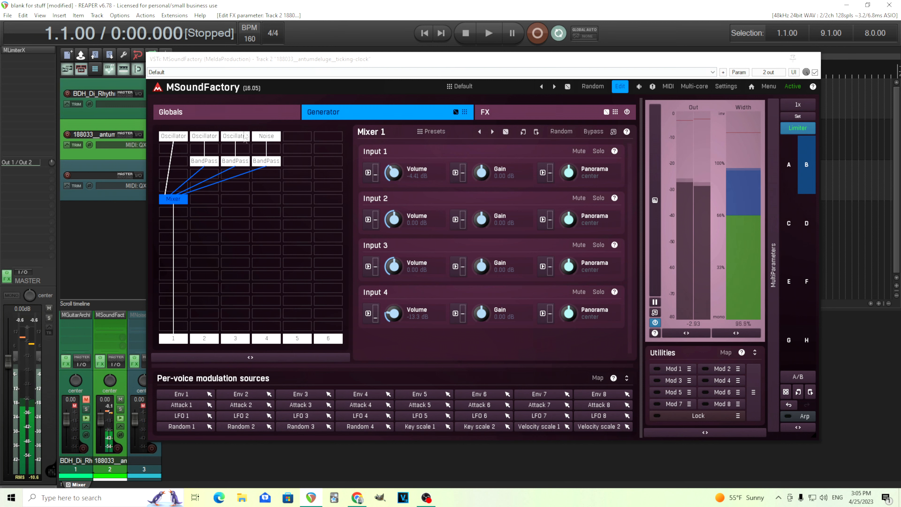
Try the rectangle and triangle waveforms on Oscillator 2 during playback, ending on rectangle
click(235, 135)
drag(629, 287, 638, 357)
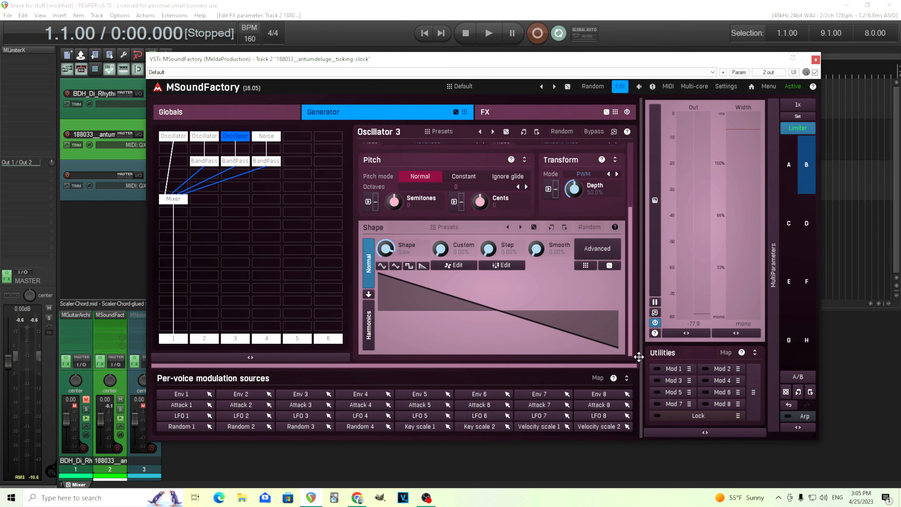
click(212, 140)
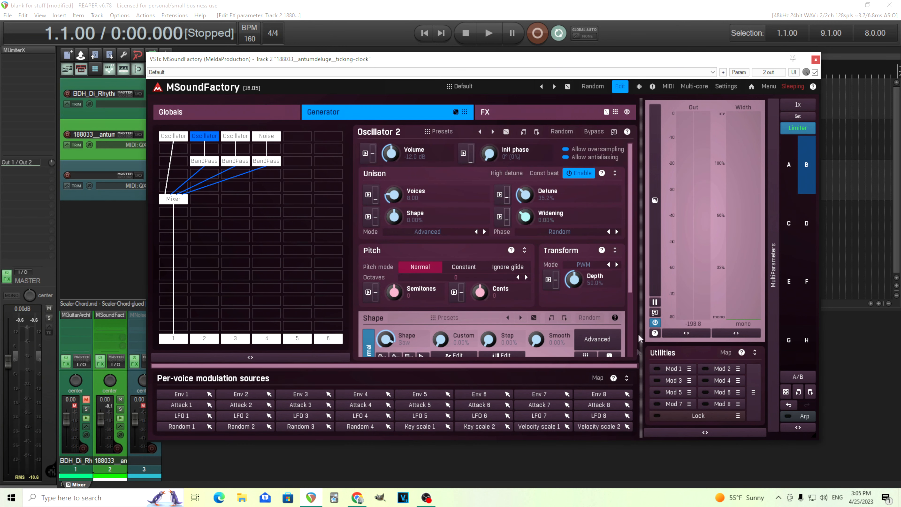
scroll(630, 288, down, 3)
click(410, 266)
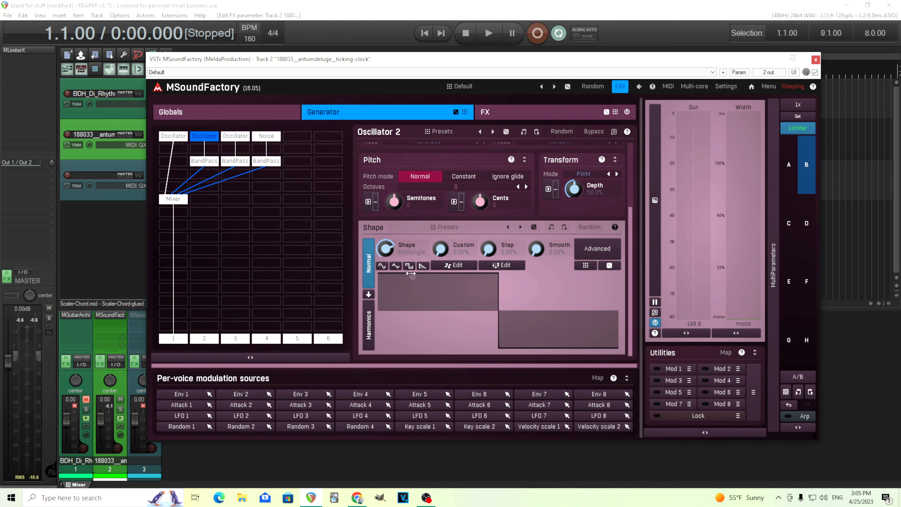
click(489, 32)
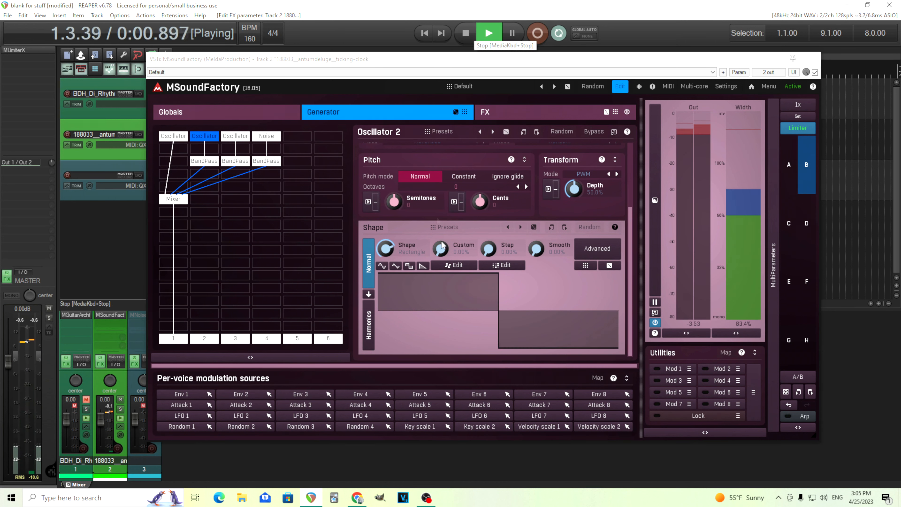
click(396, 266)
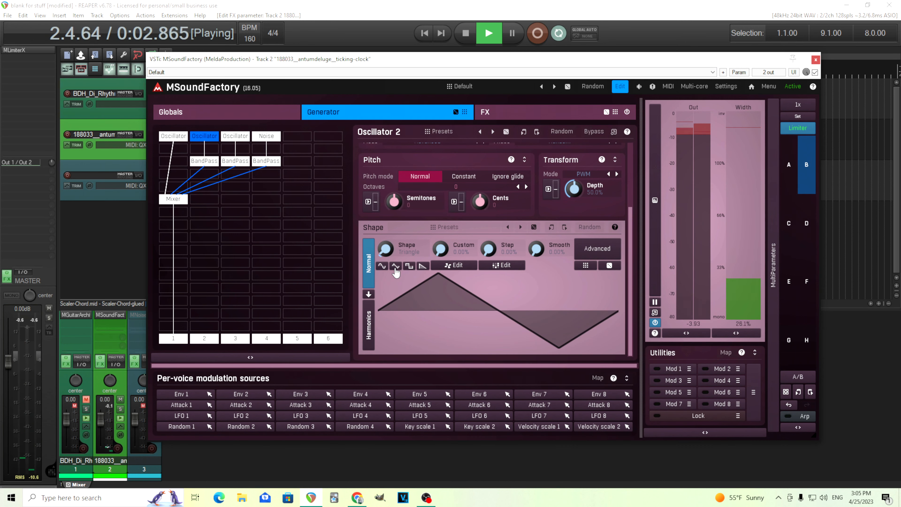
click(409, 266)
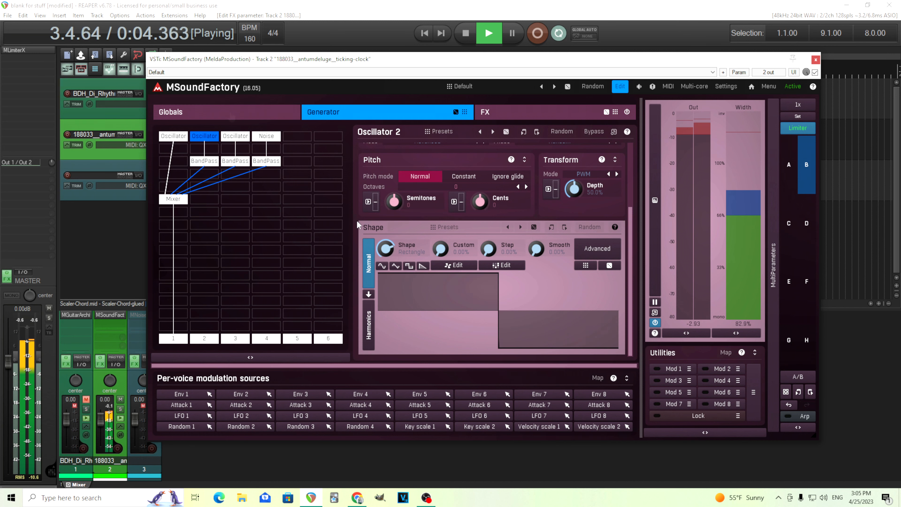
Try the rectangle waveform on Oscillator 3, and return both Oscillators 2 and 3 to the saw shape
click(237, 138)
click(410, 356)
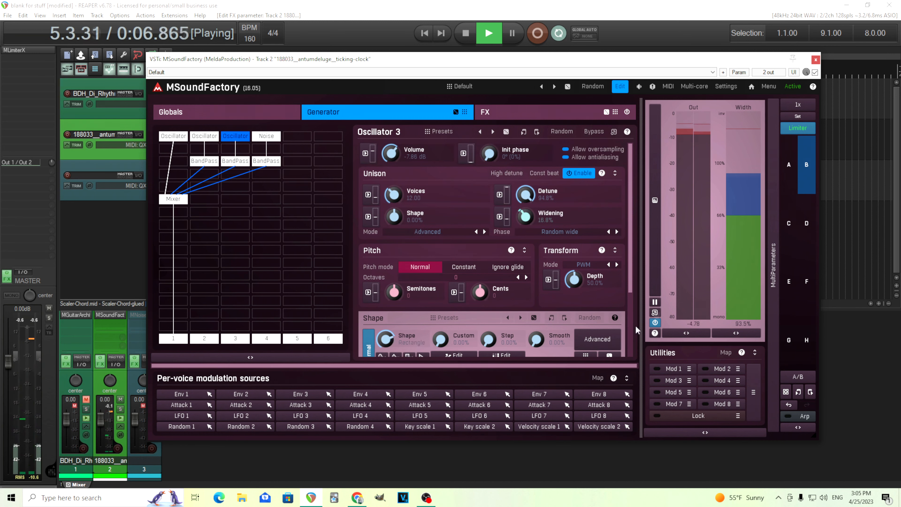
drag(630, 231, 643, 307)
click(204, 136)
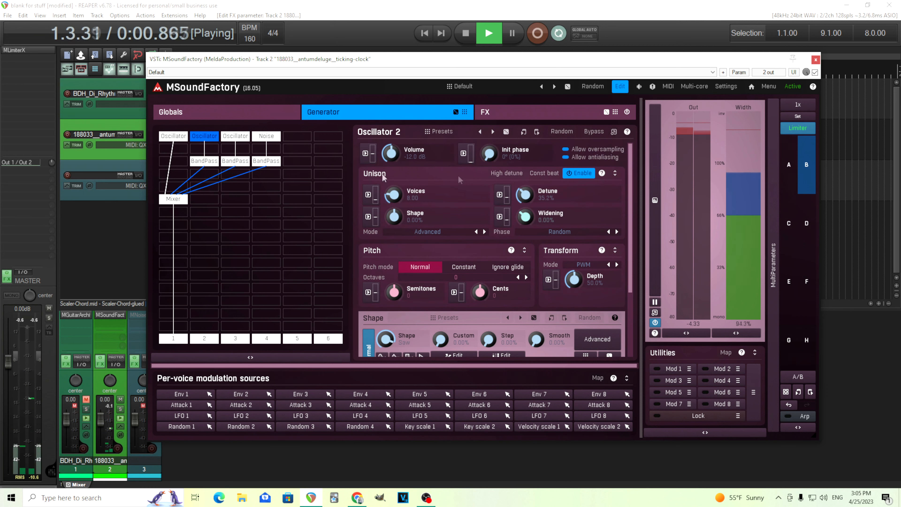
click(464, 34)
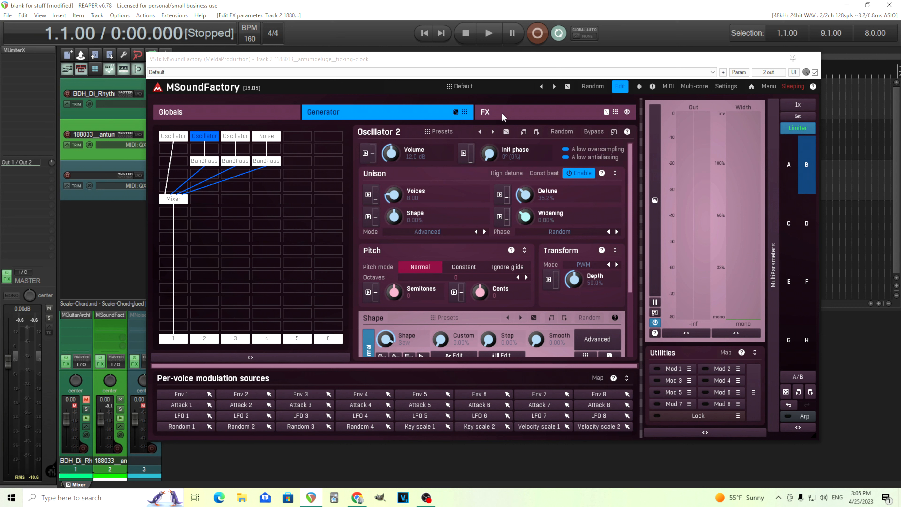
Add a low-pass FilterFast below the Mixer in the Generator's first column and set its Resonance to 25.8%
double_click(183, 249)
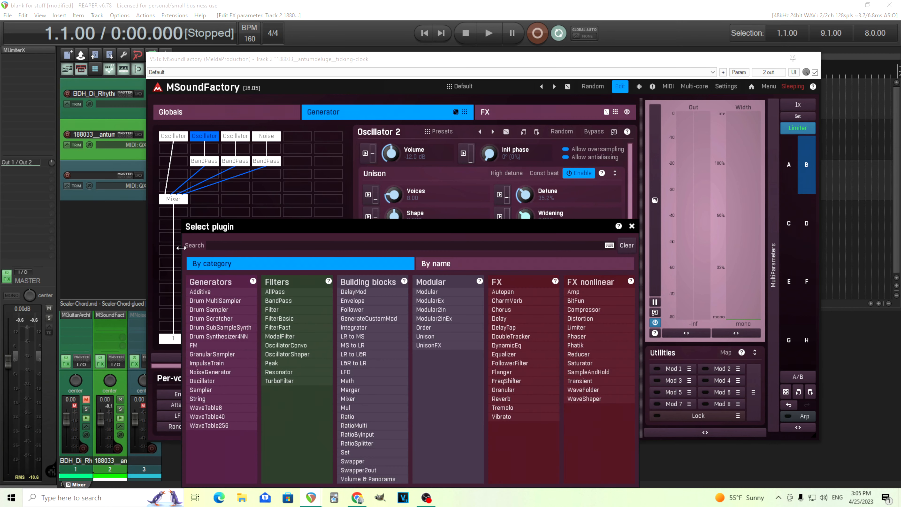
click(304, 327)
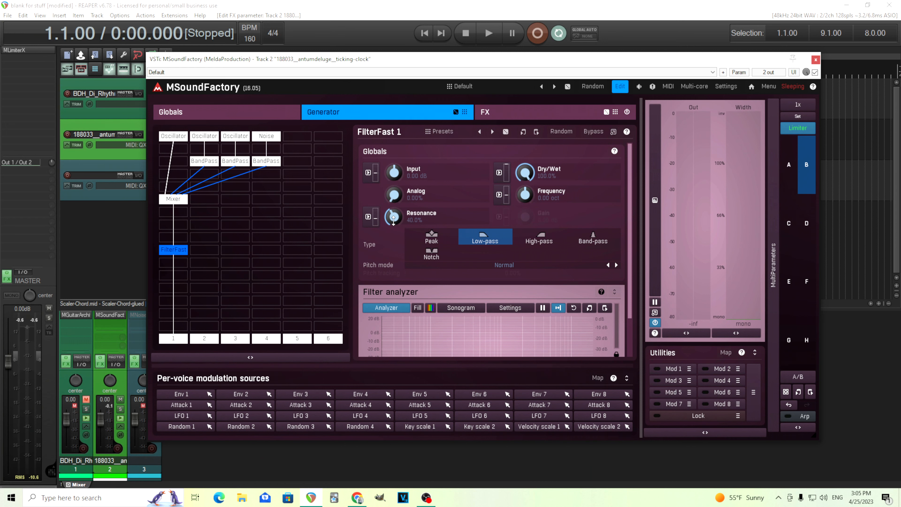
drag(393, 216, 393, 229)
Assign Attack 1 as the modulation source for FilterFast's Frequency, and open and close its envelope settings
click(499, 194)
click(411, 245)
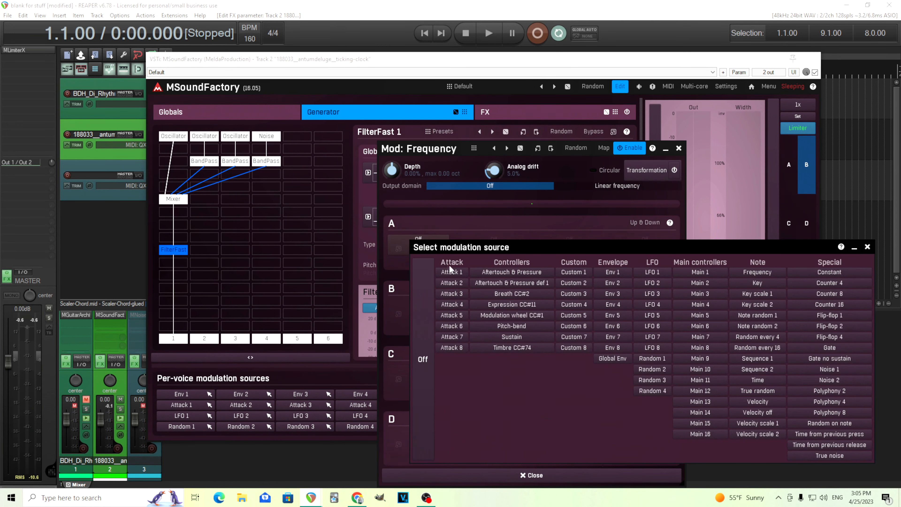
click(450, 279)
click(398, 249)
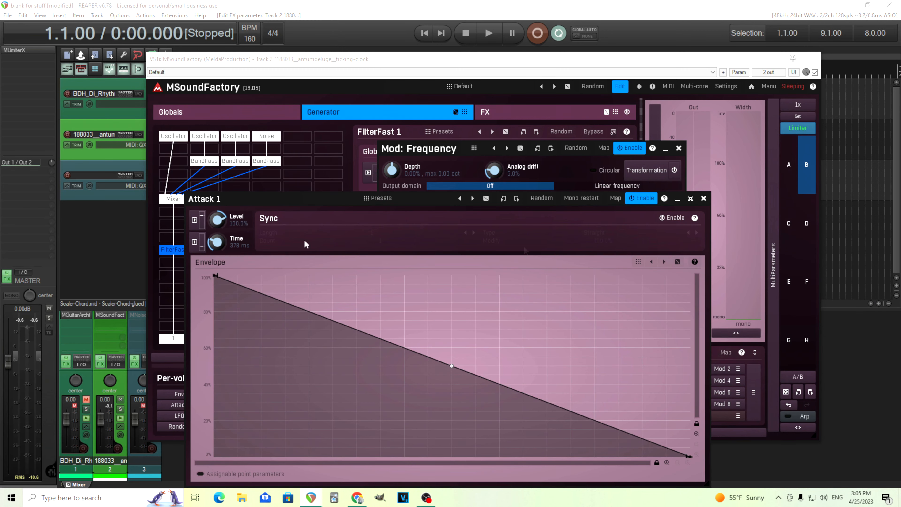
click(703, 198)
Raise the FilterFast frequency modulation Depth to 58.4% during playback
drag(392, 170, 392, 157)
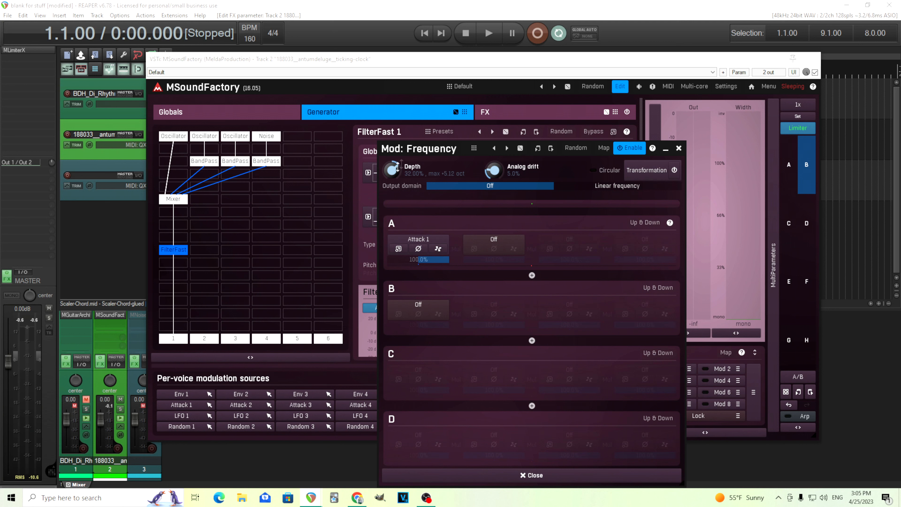
click(491, 33)
drag(392, 172, 391, 165)
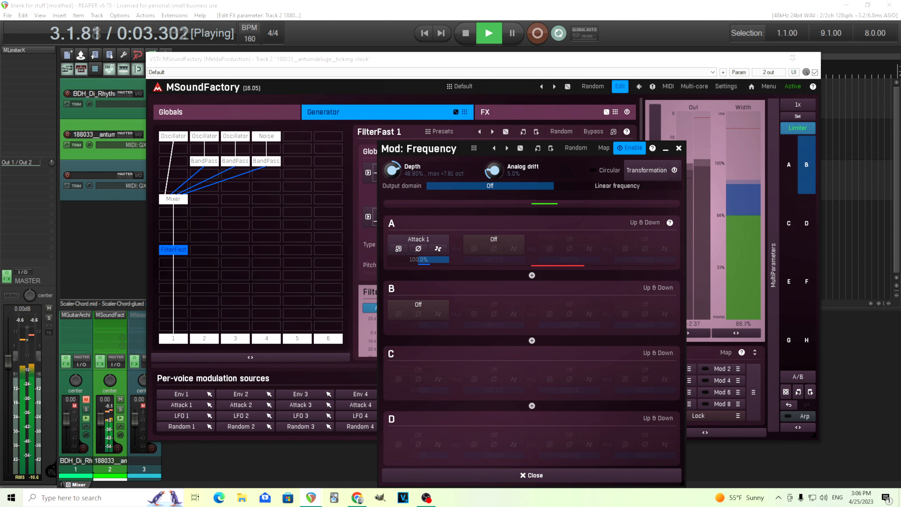
drag(392, 166, 391, 159)
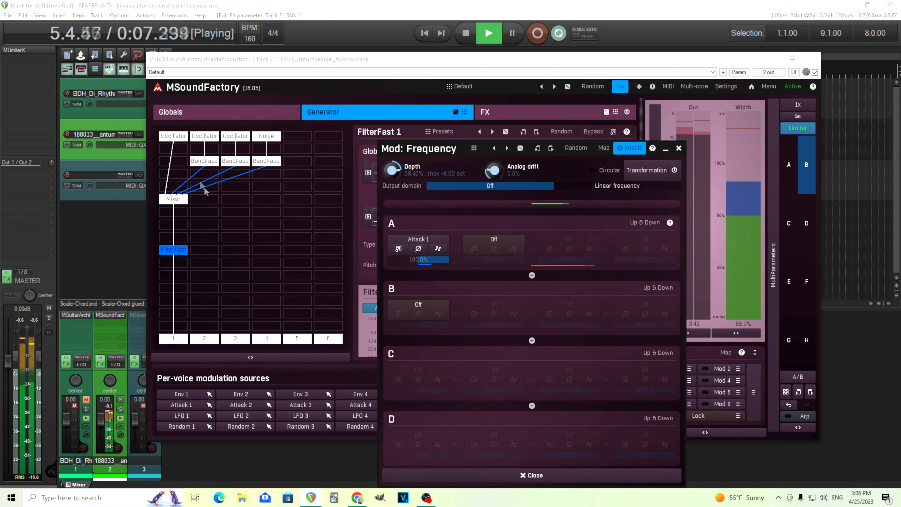
Check Oscillators 2 and 3, and shorten the Attack 1 Time to 192 ms for FilterFast's frequency modulation before stopping playback
click(206, 138)
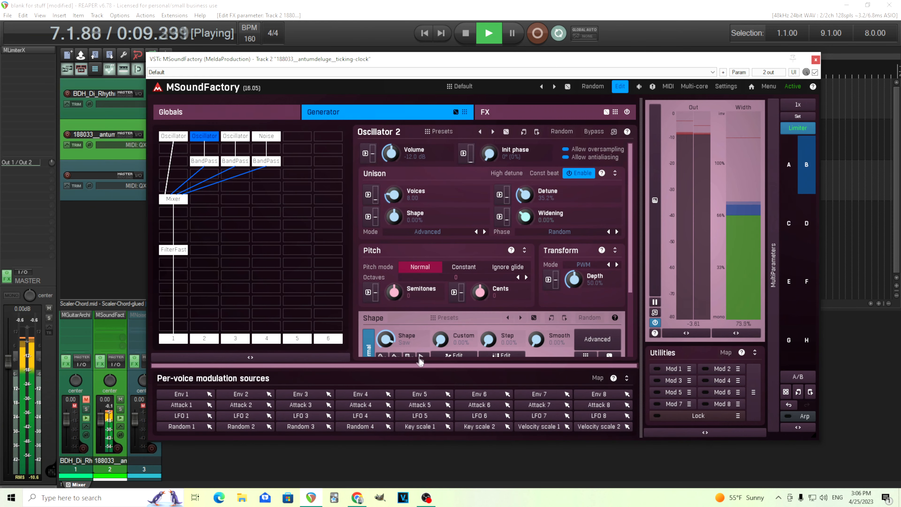
click(237, 139)
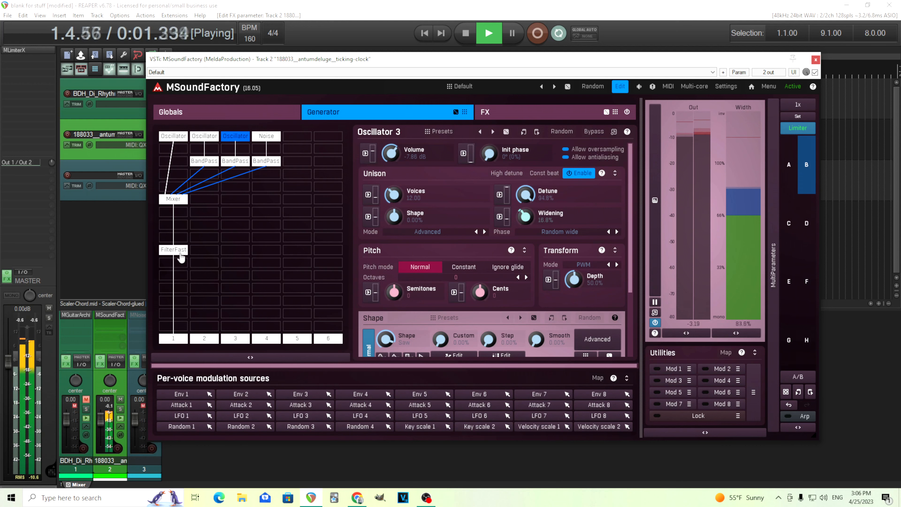
click(173, 249)
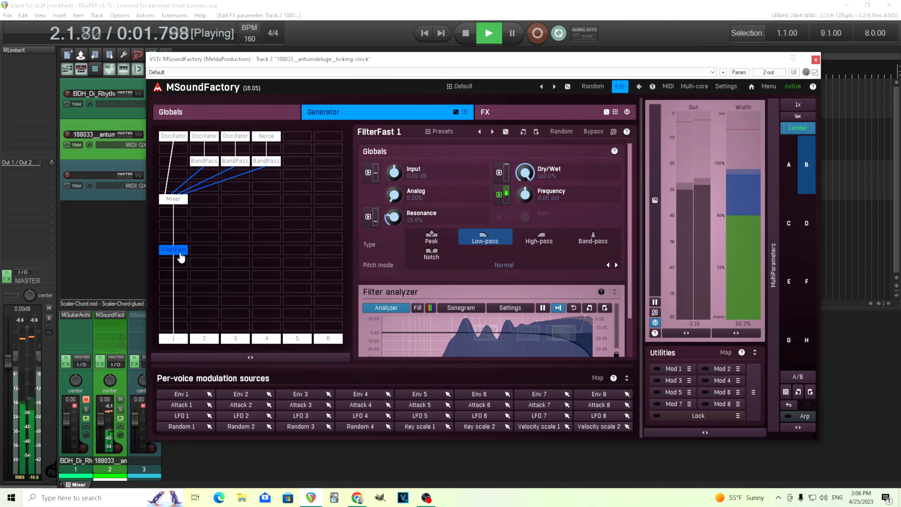
click(499, 195)
click(399, 248)
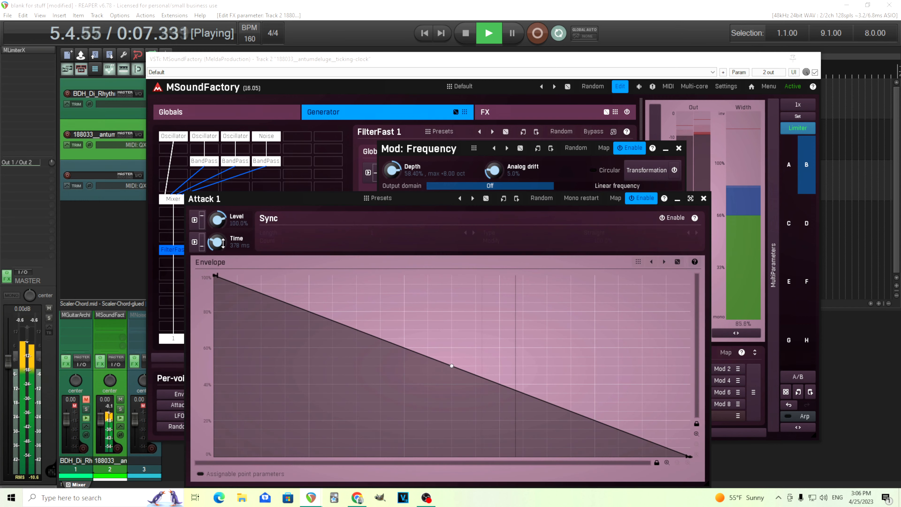
drag(217, 242, 217, 246)
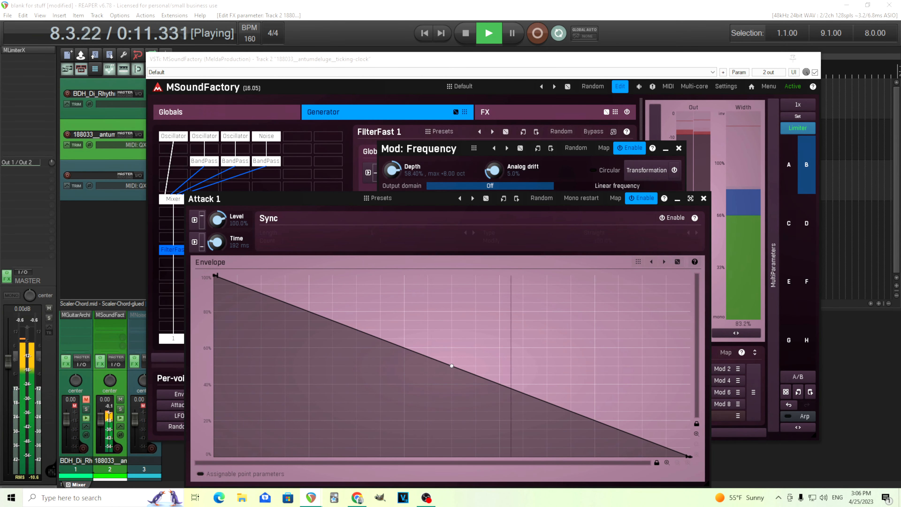
click(467, 33)
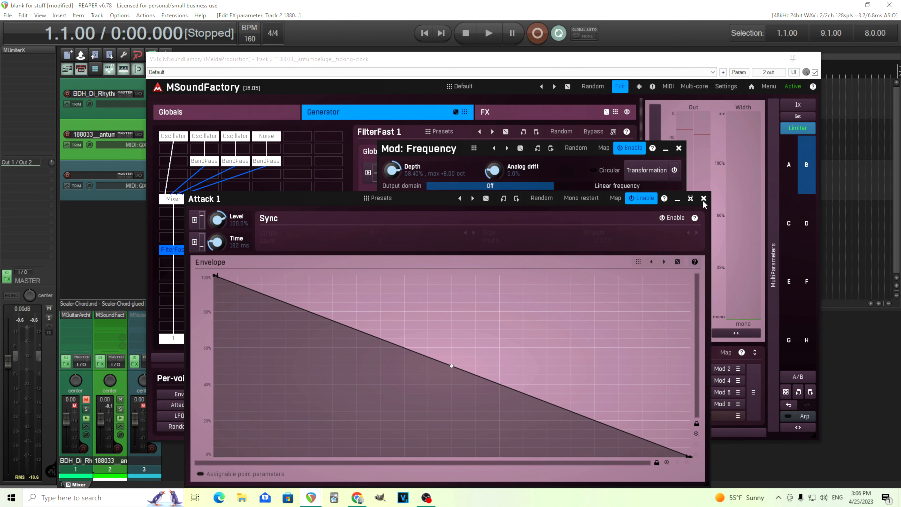
Close the Attack 1 and frequency modulation settings and bypass FilterFast
click(703, 198)
click(679, 148)
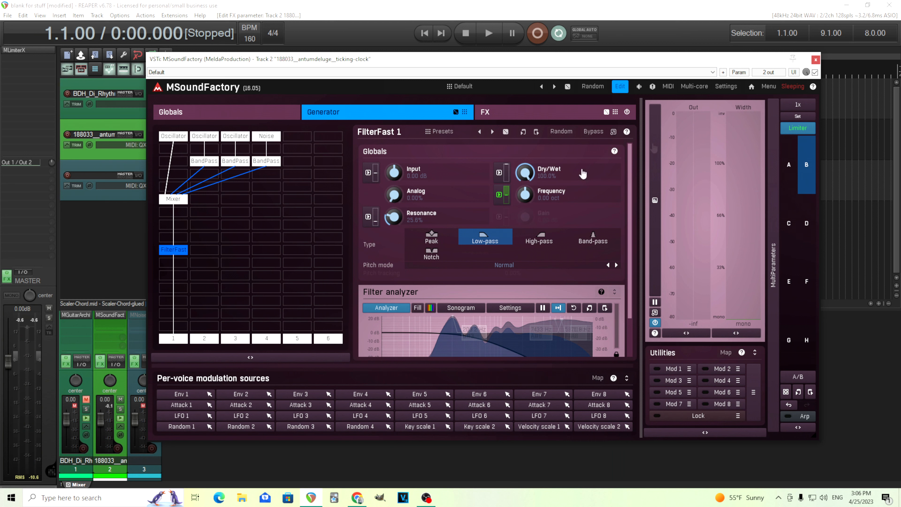
click(595, 132)
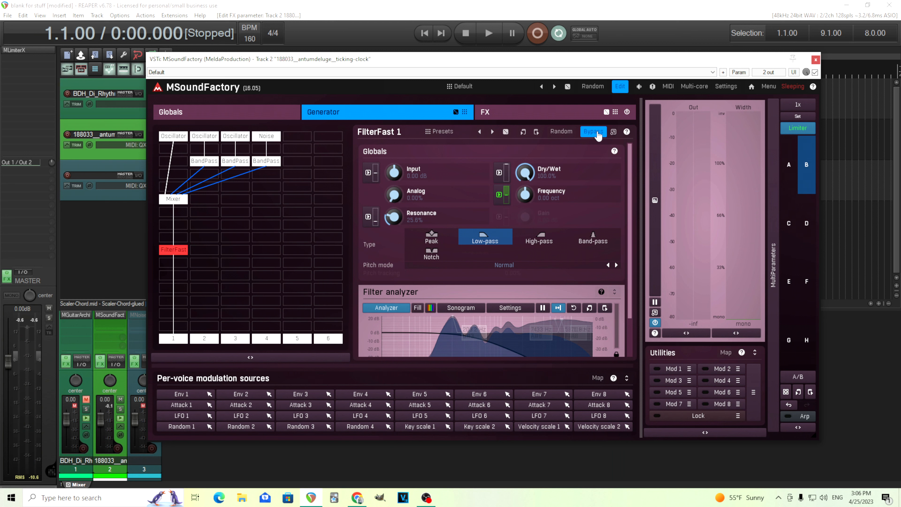
Compare preset slot A with slot B, and view the instrument browser before returning to slot B's edit view
click(791, 192)
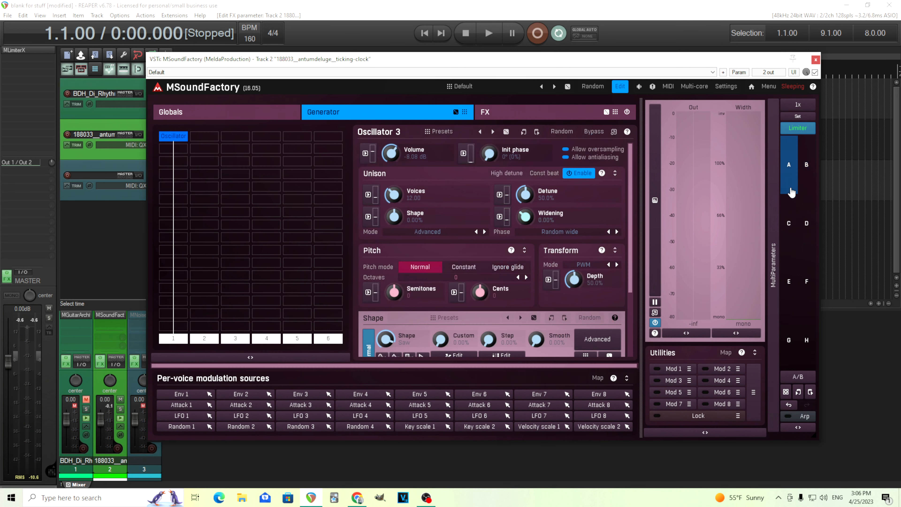
click(805, 192)
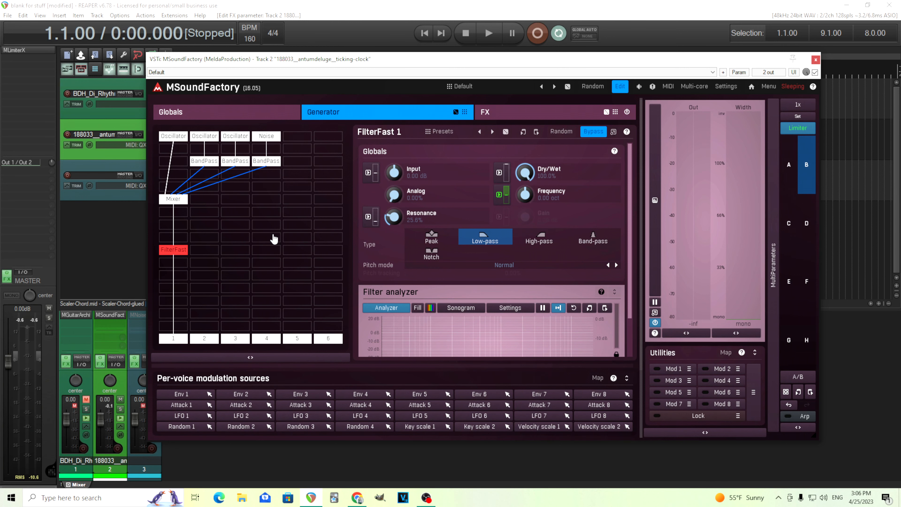
click(621, 86)
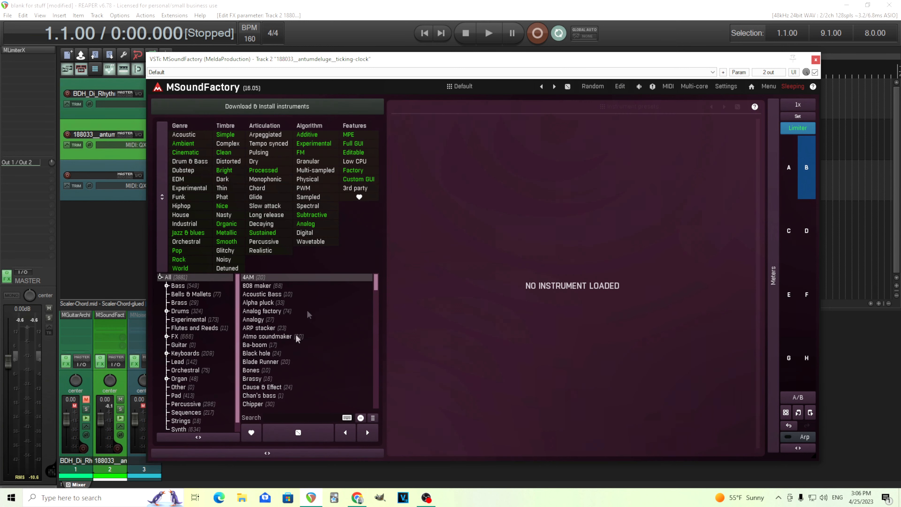
click(620, 87)
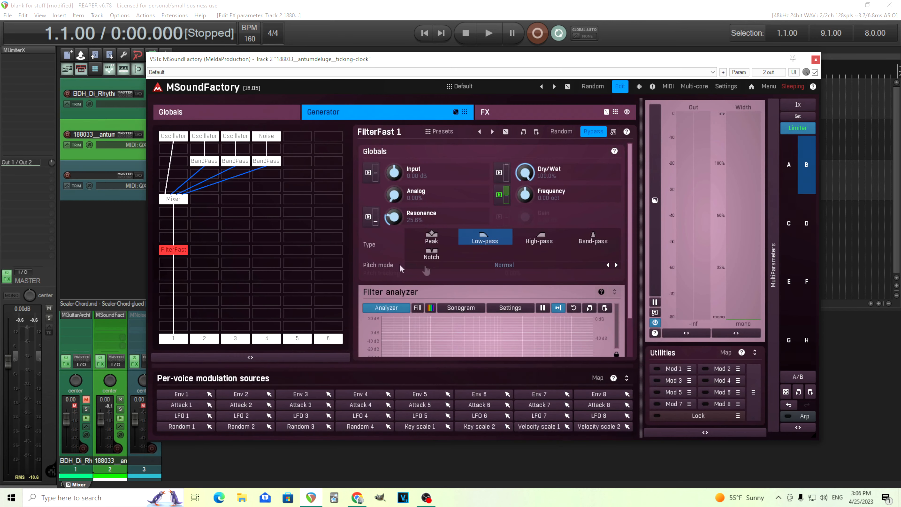